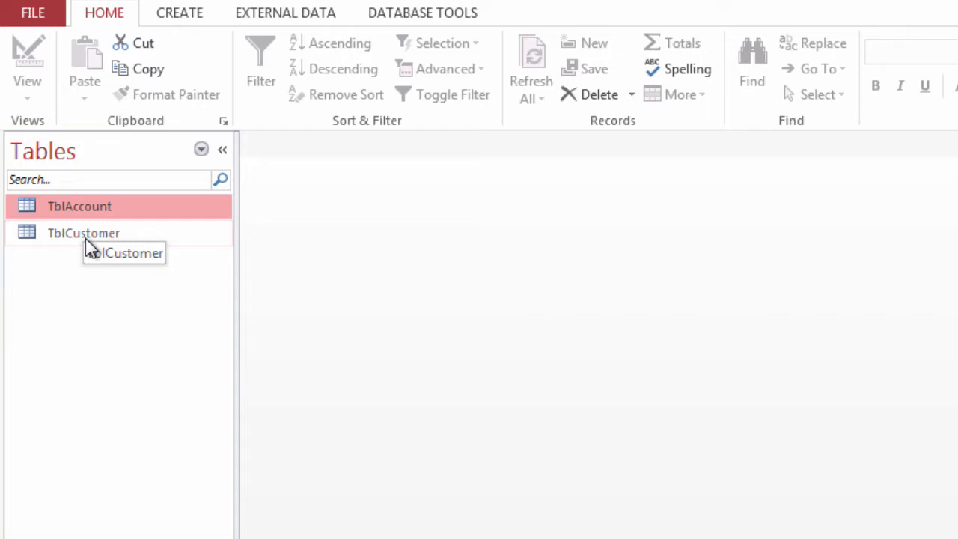
List the database's forms in the navigation pane and start the Form Wizard.
left_click(200, 151)
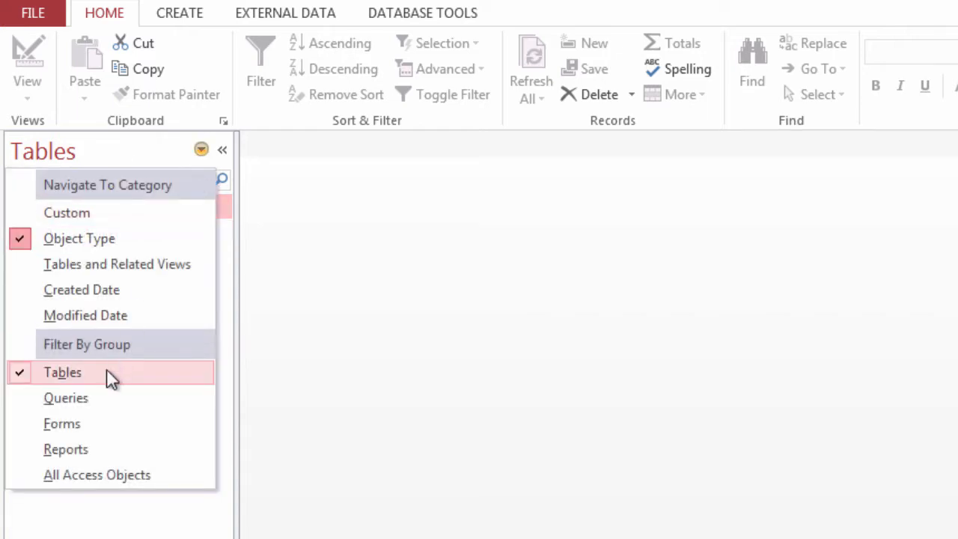
left_click(104, 424)
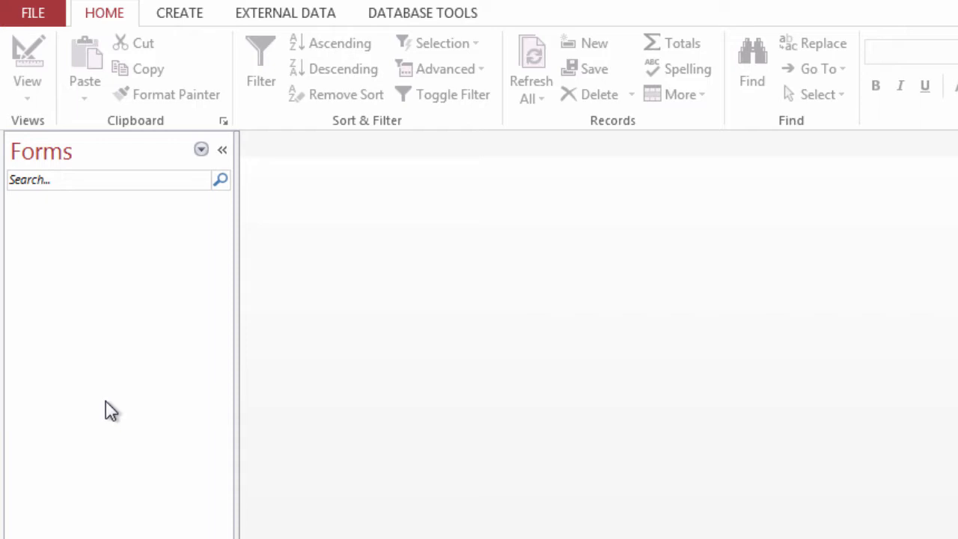
left_click(185, 18)
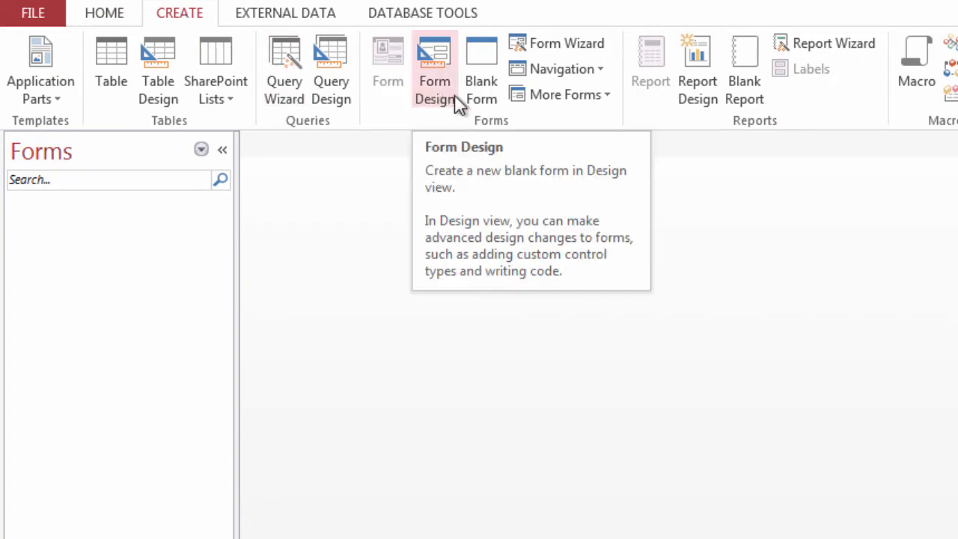
left_click(555, 47)
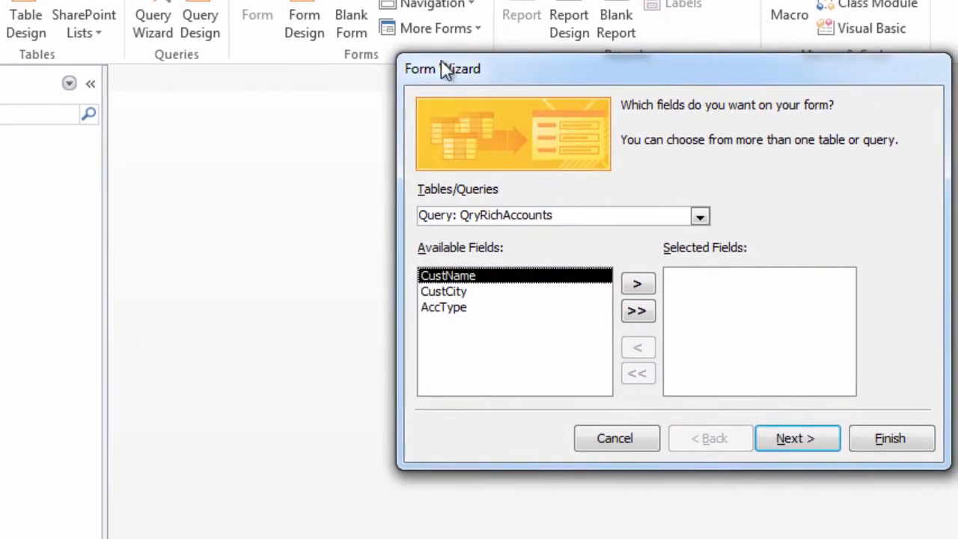
left_click_drag(442, 63, 197, 116)
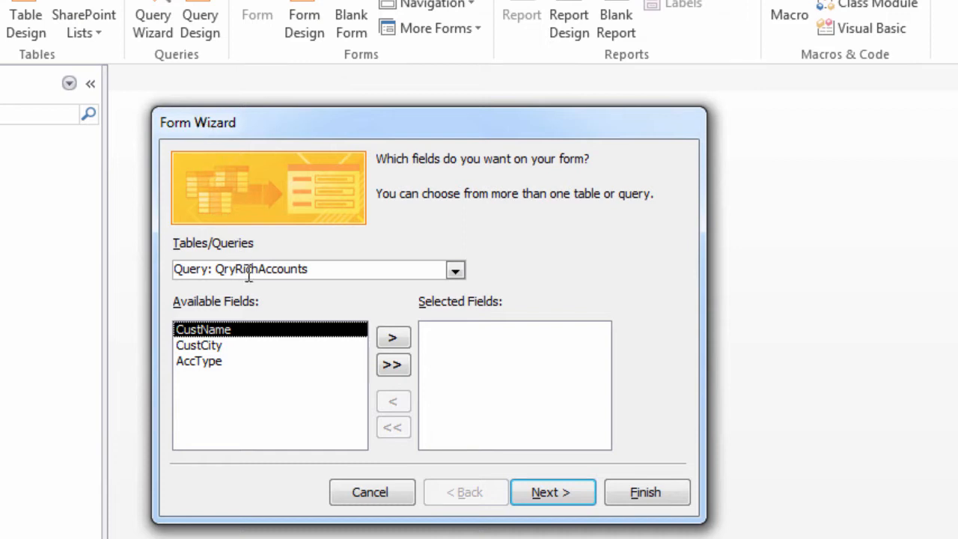
Compare the available fields of TblCustomer and TblAccount, and choose TblCustomer as the new form's source table.
left_click(456, 273)
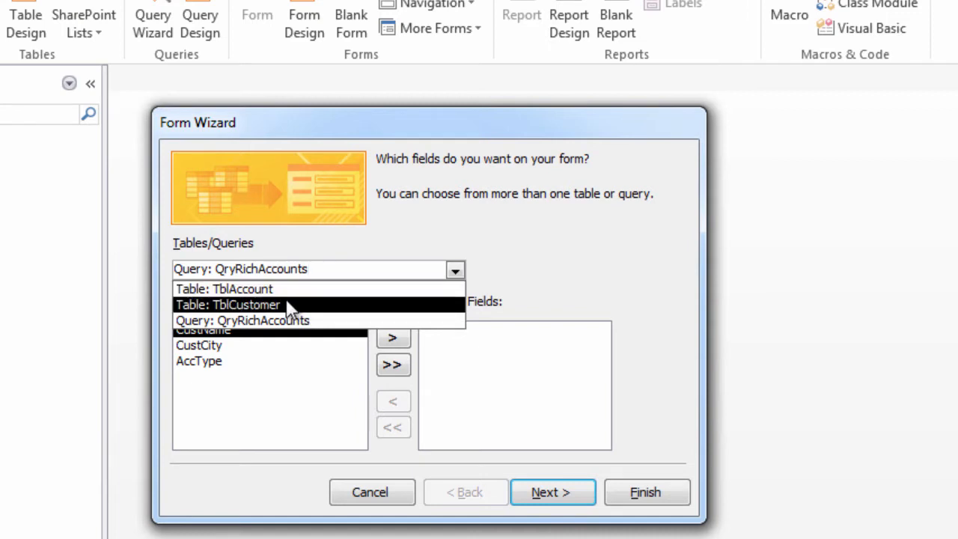
left_click(337, 305)
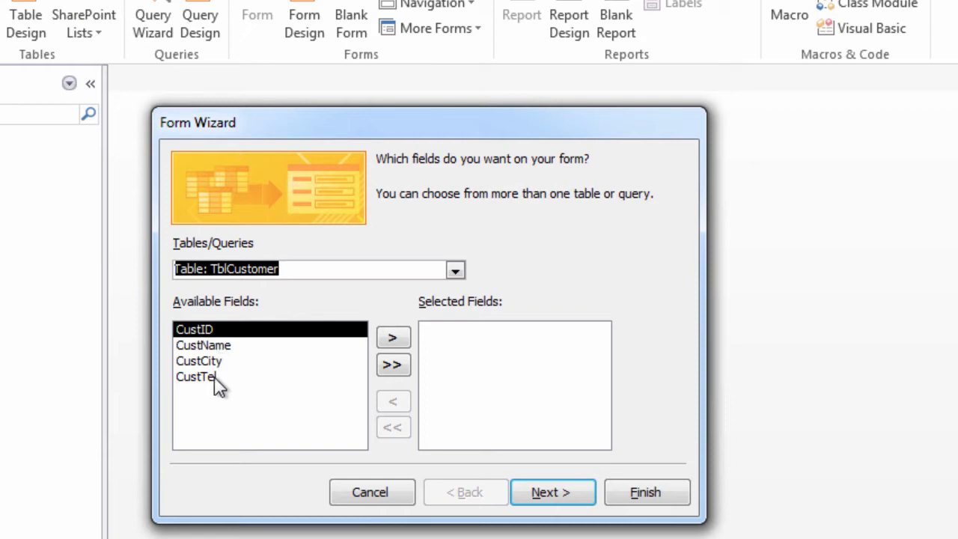
left_click(453, 272)
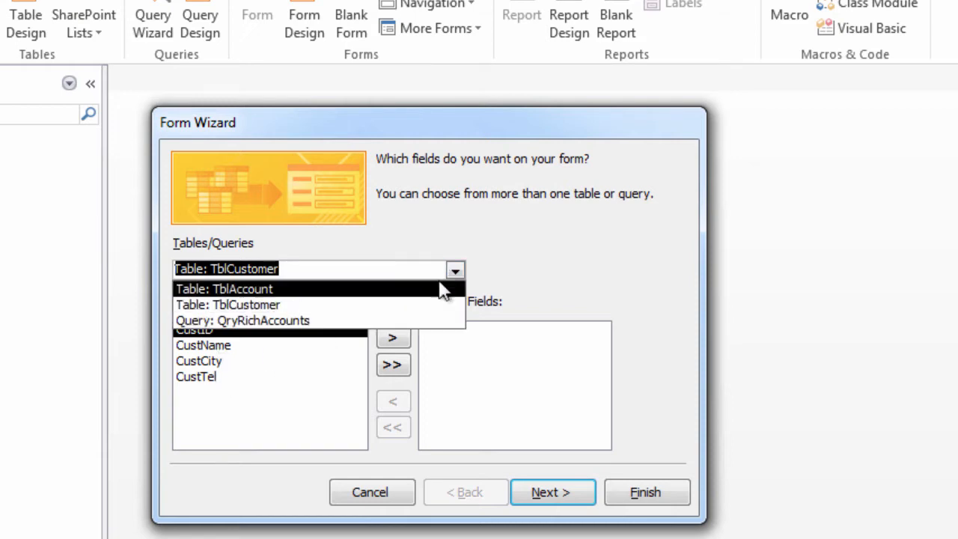
left_click(407, 289)
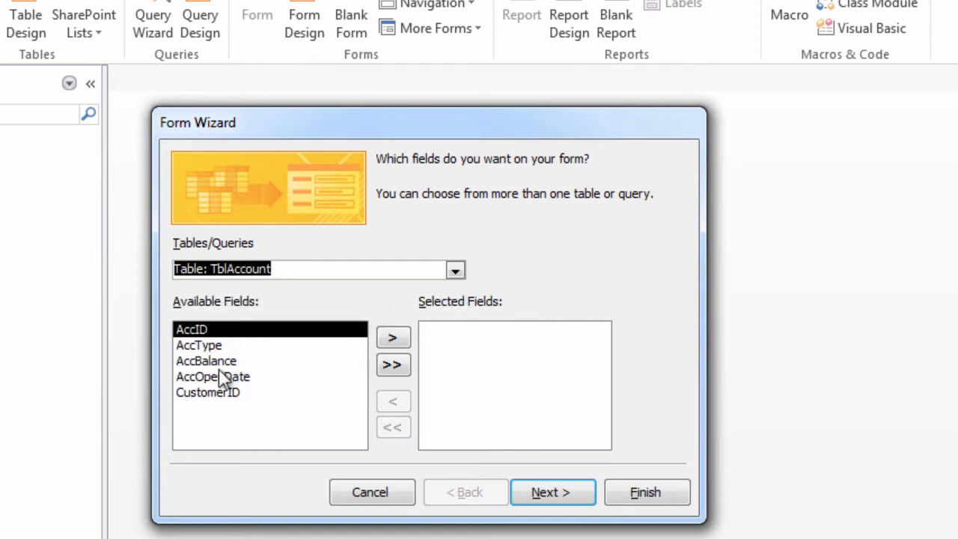
left_click(456, 271)
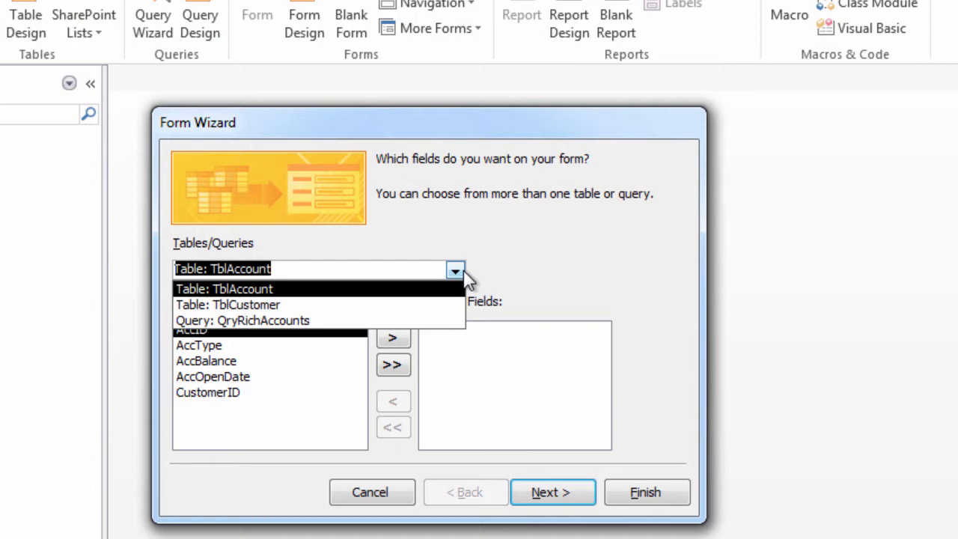
left_click(367, 311)
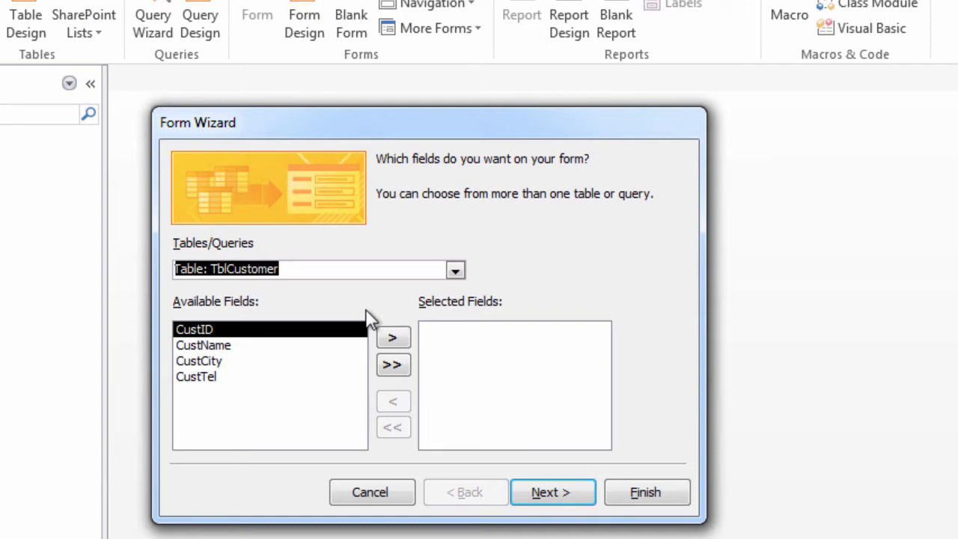
left_click(387, 335)
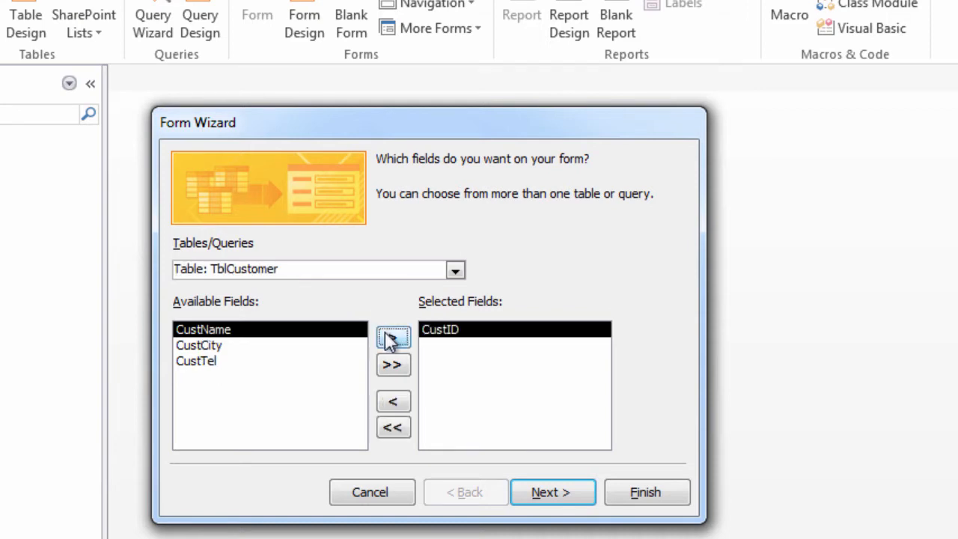
left_click(385, 331)
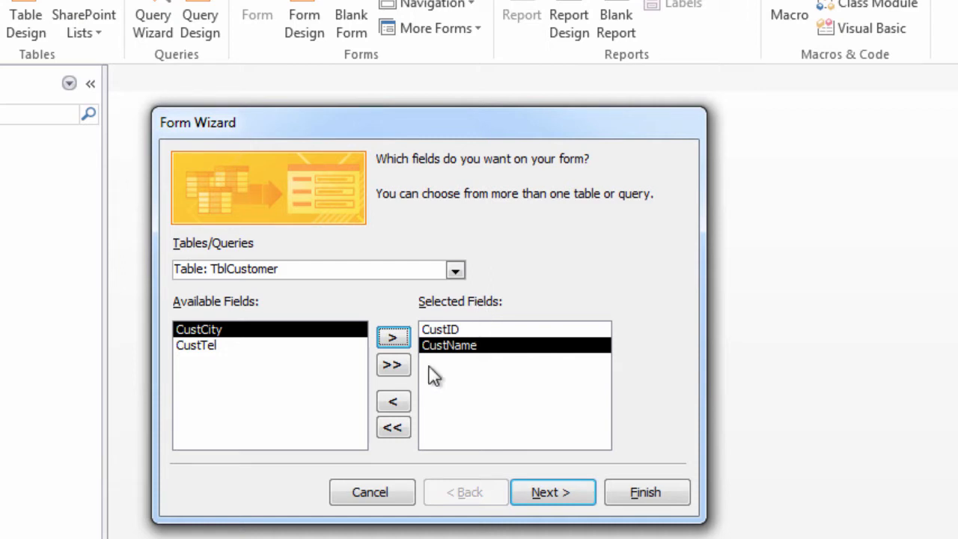
left_click(394, 401)
left_click(393, 402)
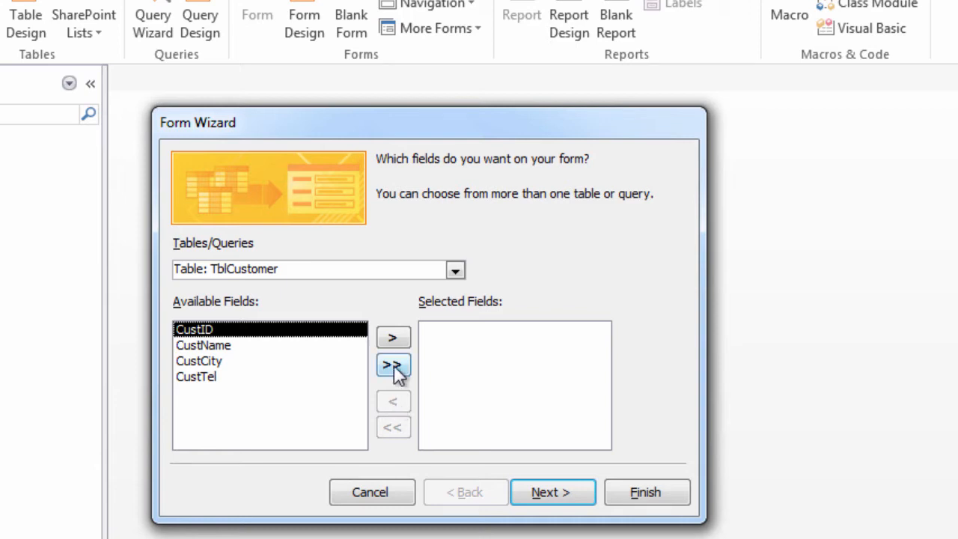
Add all TblCustomer fields to the form, preview the other layouts and choose Columnar.
left_click(393, 366)
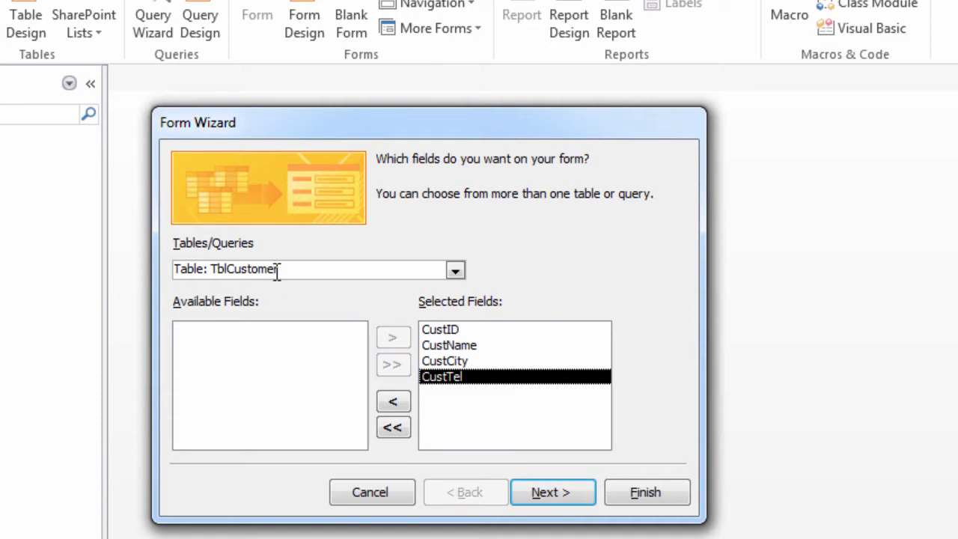
left_click(533, 491)
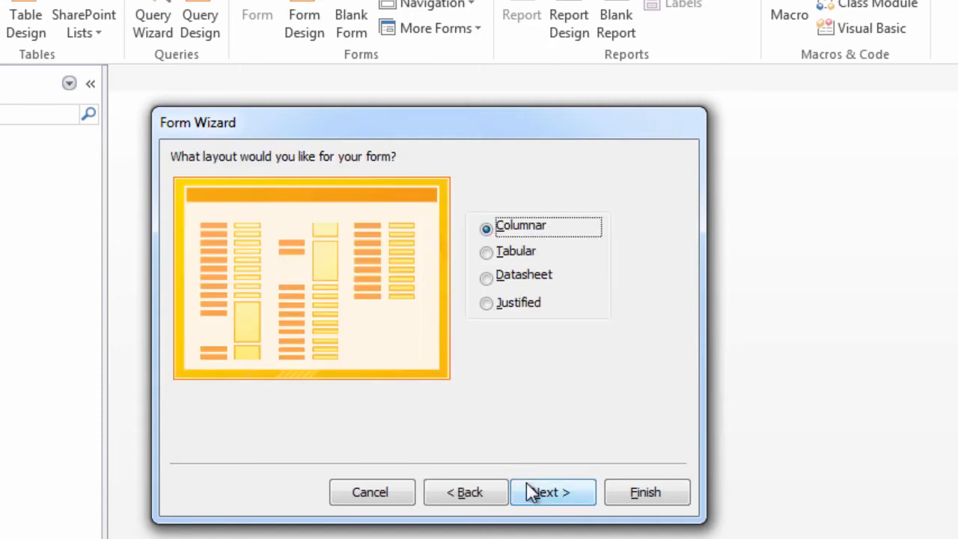
left_click(525, 253)
left_click(523, 279)
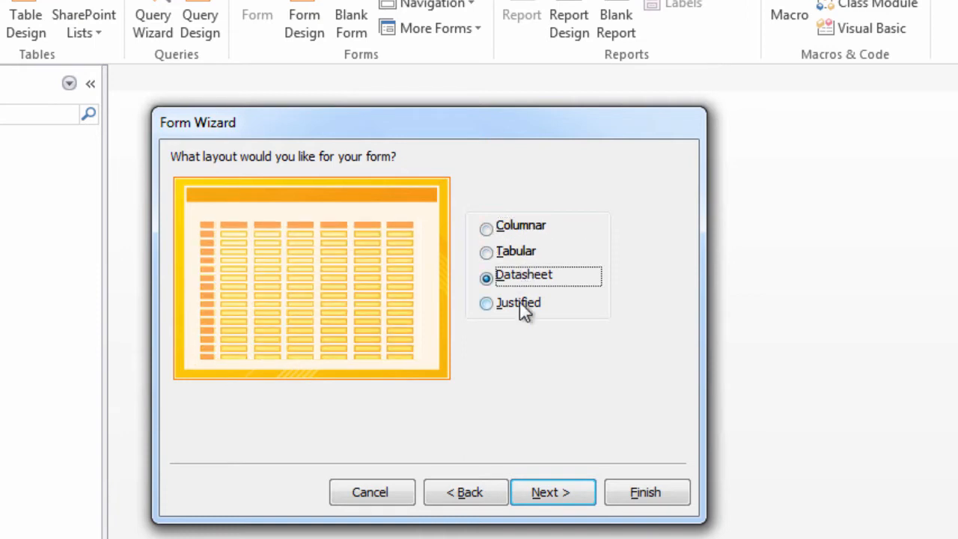
left_click(521, 306)
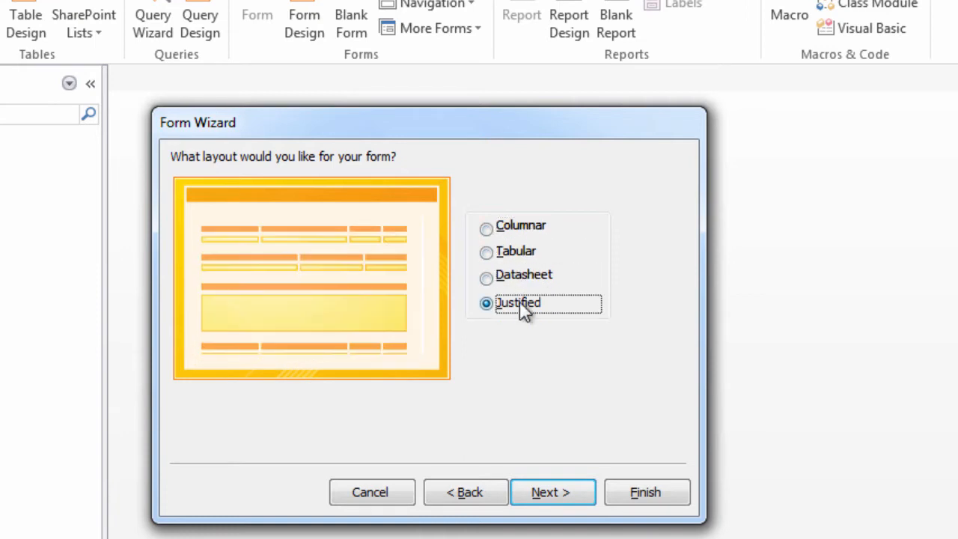
left_click(524, 230)
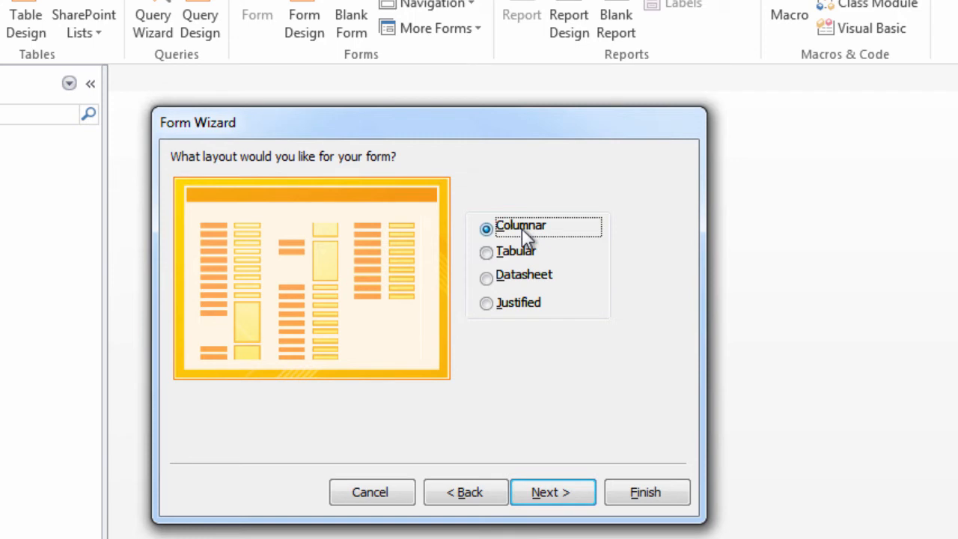
left_click(554, 498)
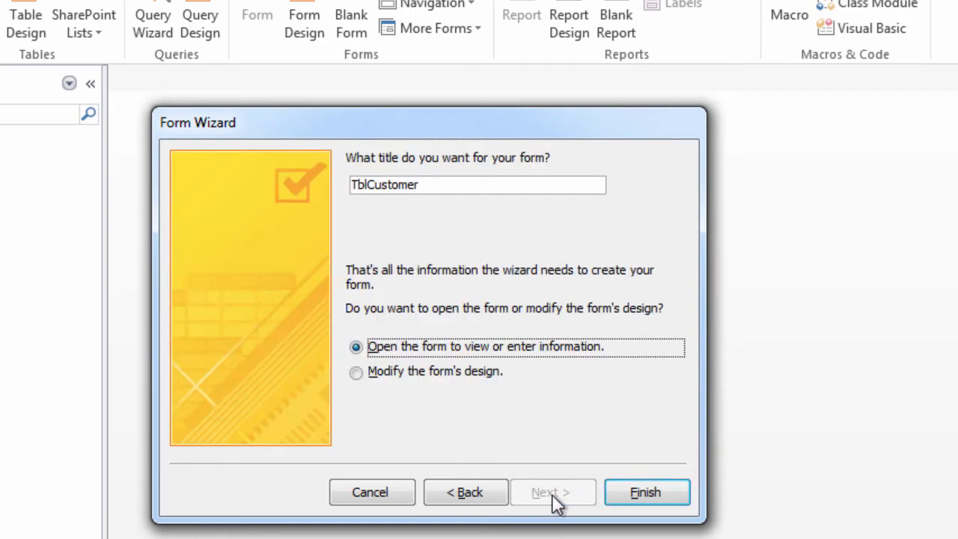
Title the form FrmCustomer and finish the wizard, opening the form to view or enter information.
left_click(367, 185)
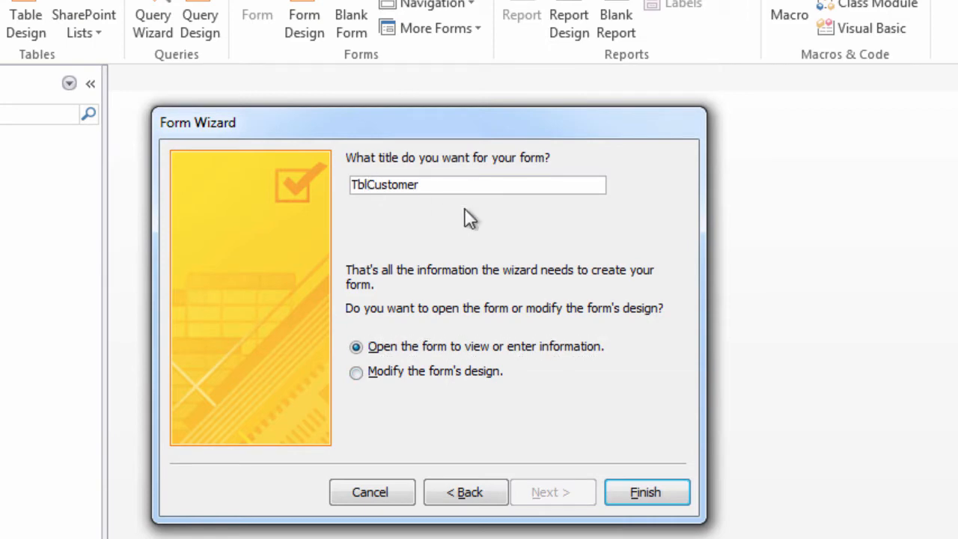
key("BackSpace")
key("BackSpace")
key("BackSpace")
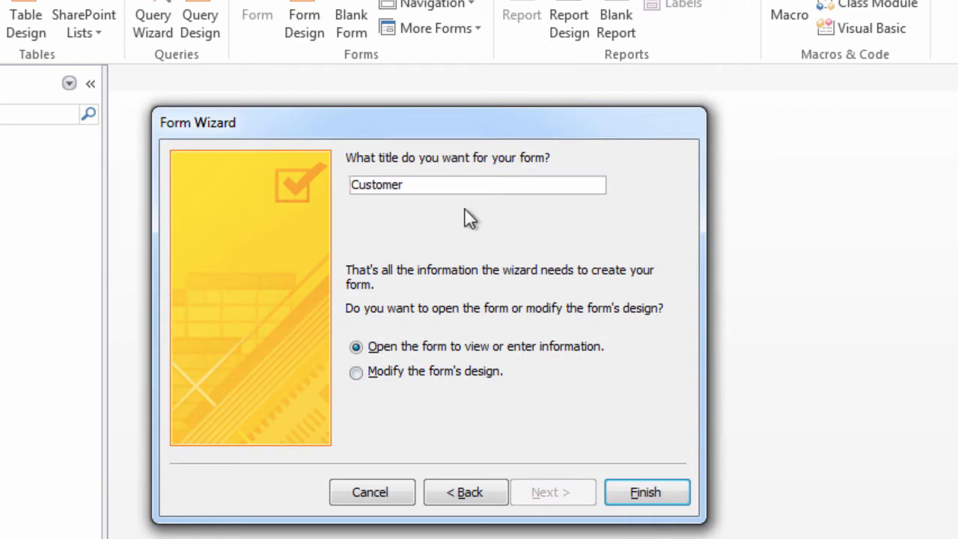
type("Frm")
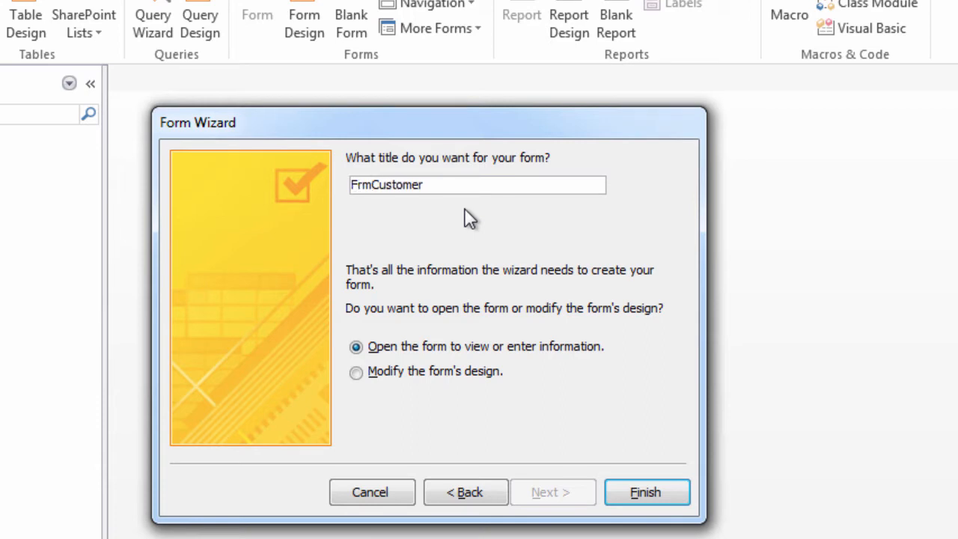
left_click(637, 491)
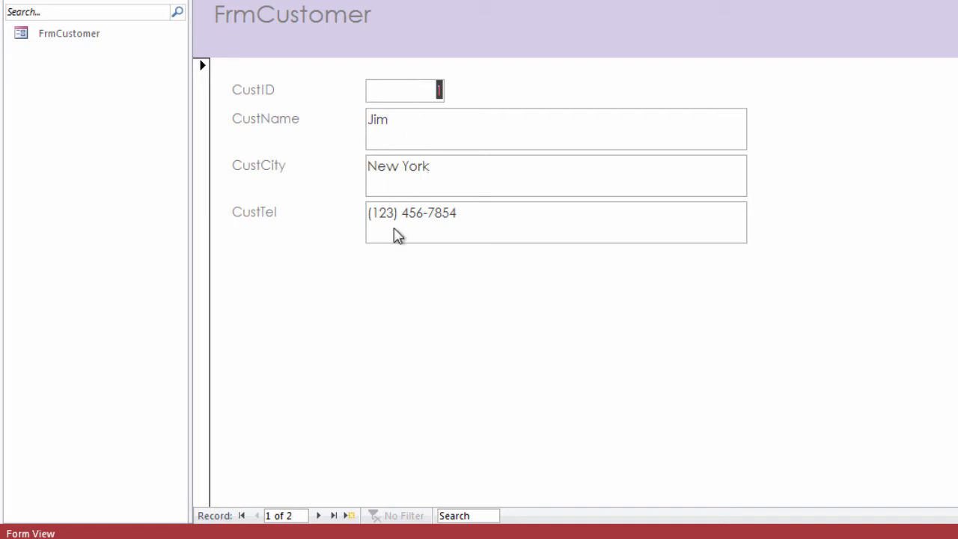
Go to the second customer record and enter the customer's phone number in CustTel.
left_click(318, 516)
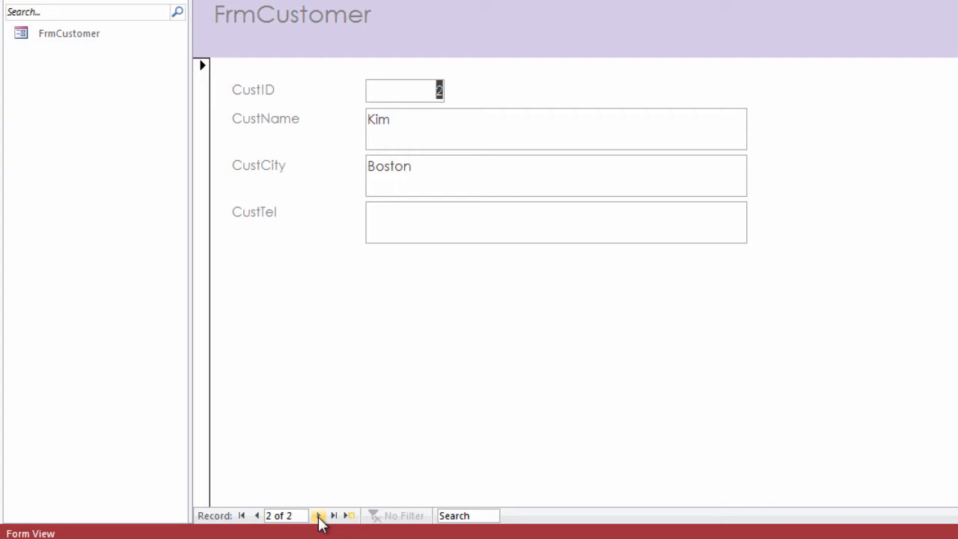
left_click(385, 226)
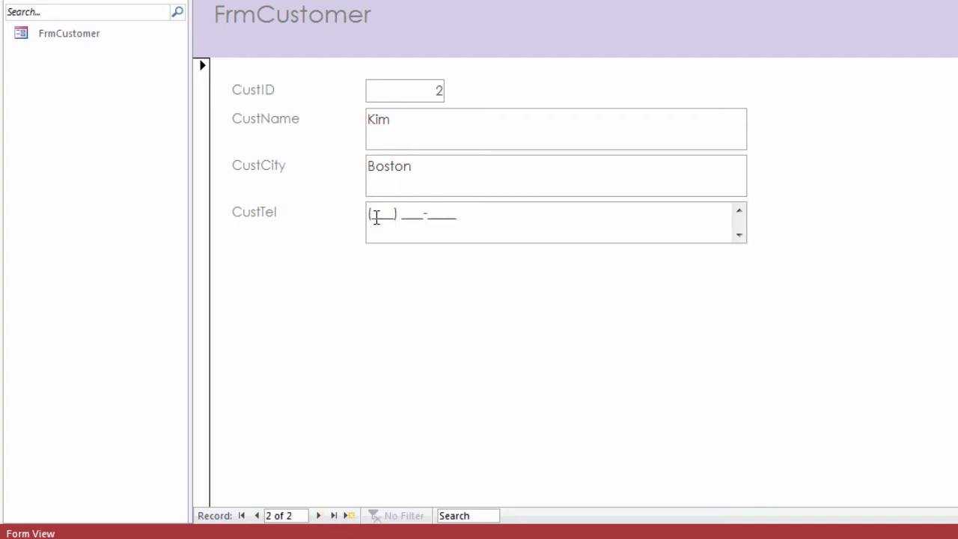
left_click(379, 217)
type("646) 123-4562")
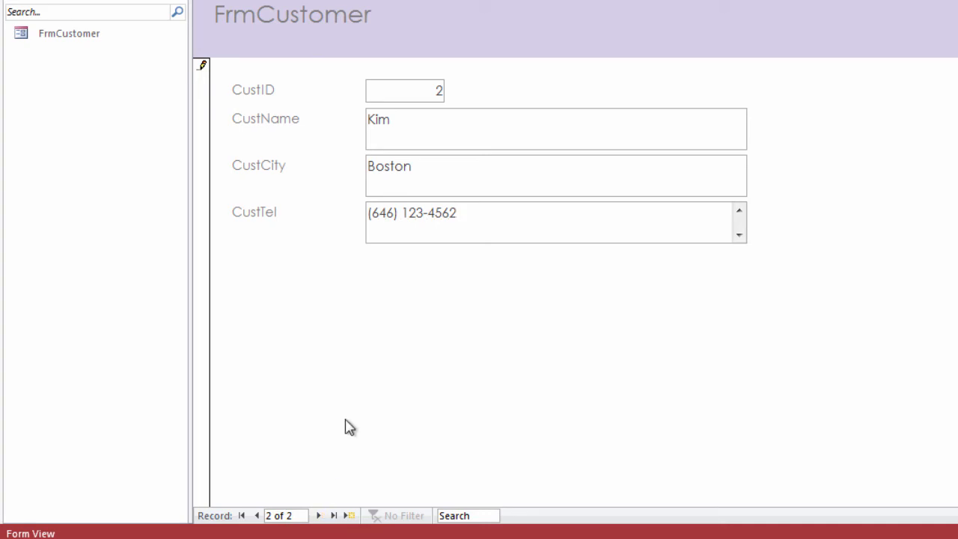
Replace the second record's CustCity with Jersey City and close the form.
left_click(432, 171)
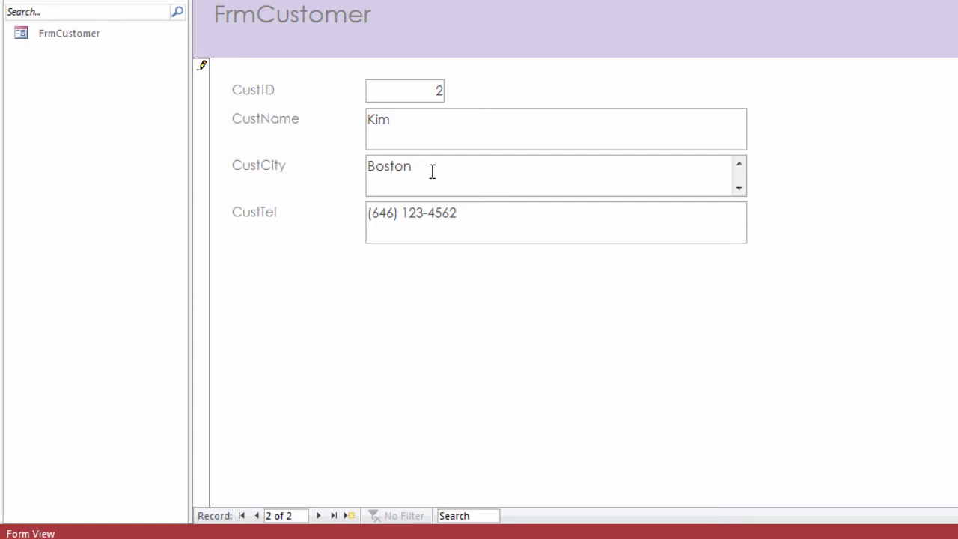
key("BackSpace")
key("BackSpace")
key("BackSpace")
key("BackSpace")
key("BackSpace")
key("BackSpace")
type("Jersey City")
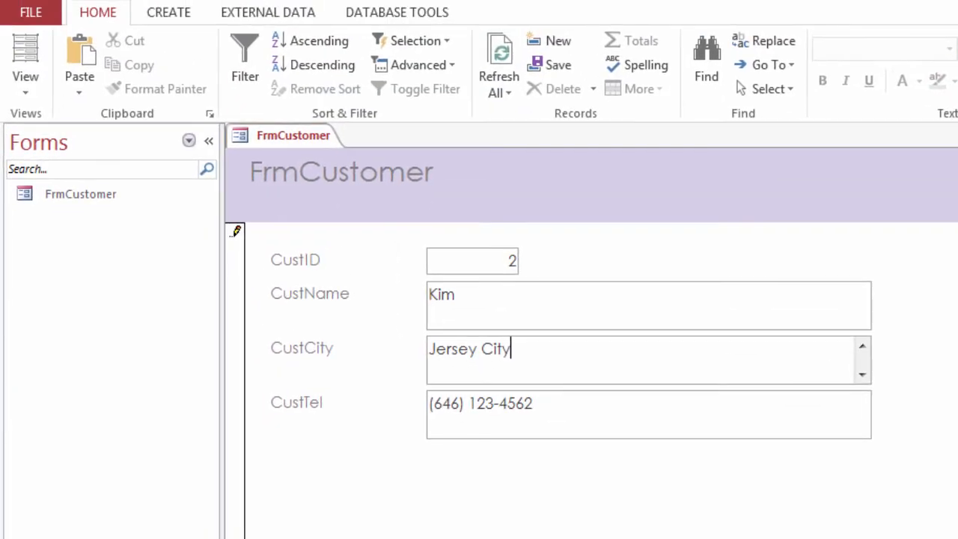
key("ctrl+w")
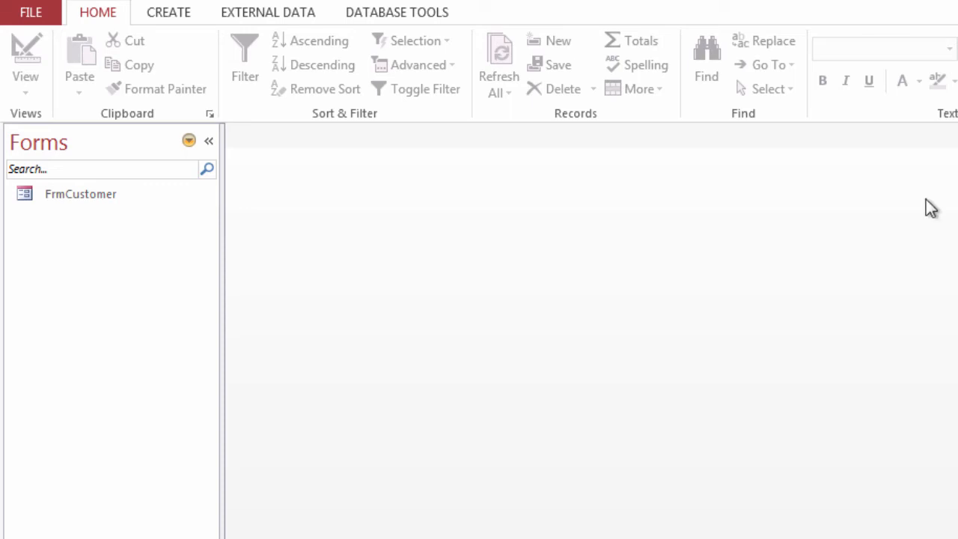
List the database's tables in the navigation pane and open the TblCustomer table.
left_click(188, 142)
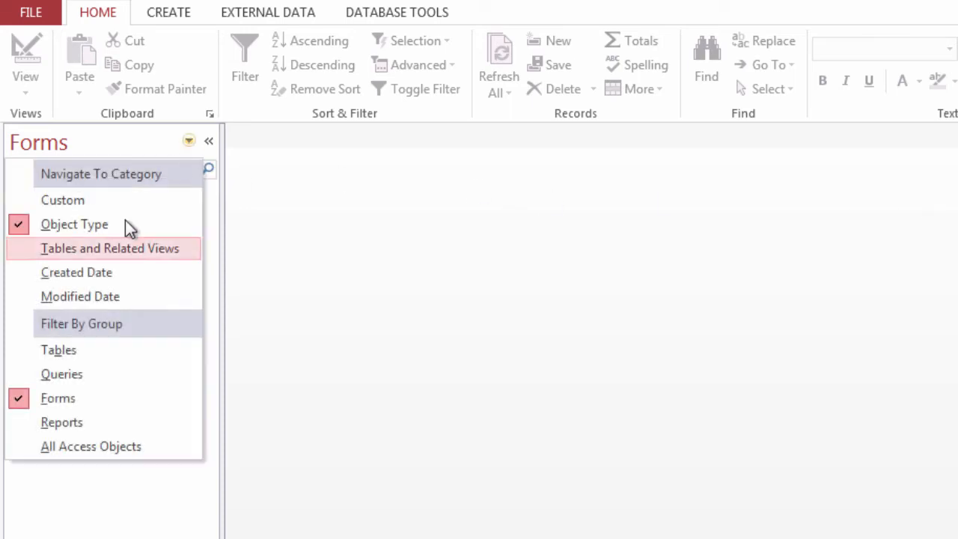
left_click(88, 355)
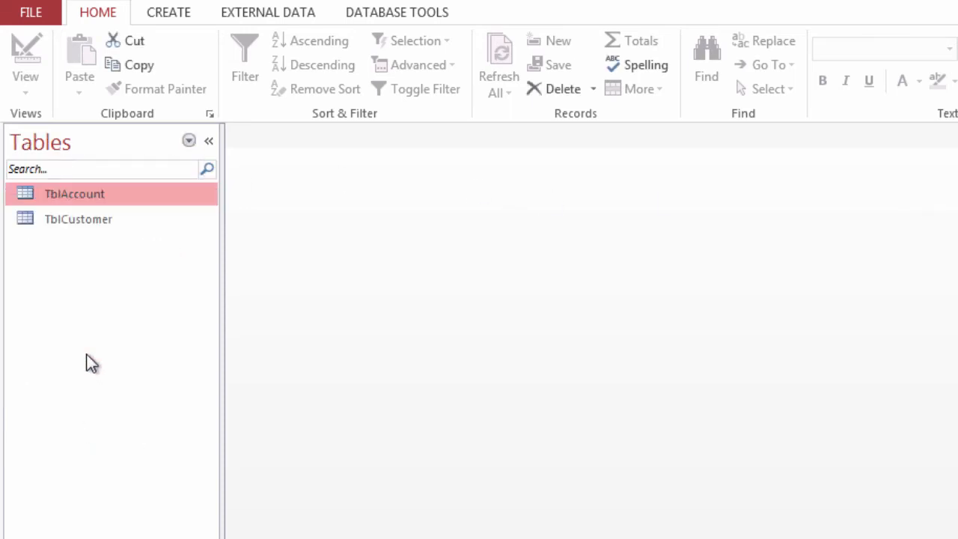
left_click(97, 223)
double_click(96, 223)
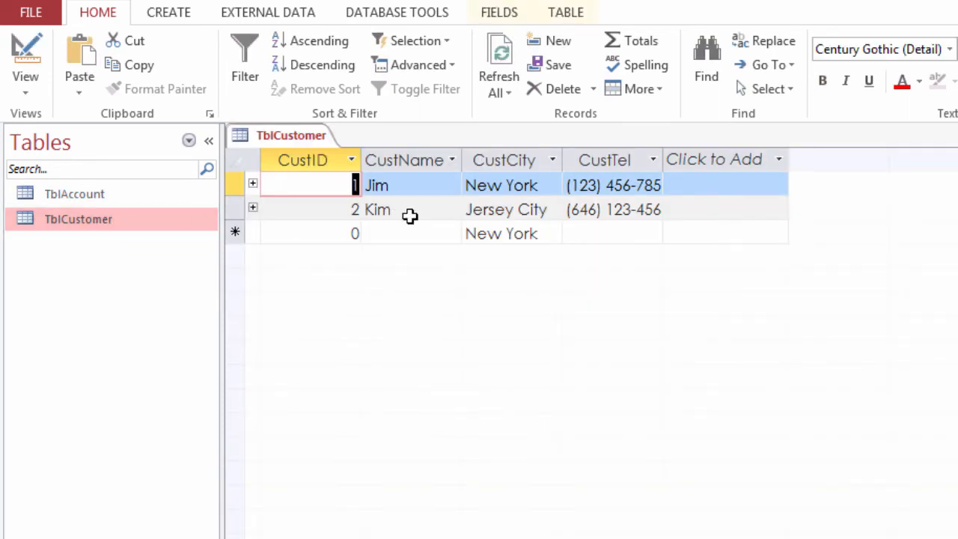
Widen the CustTel column so the phone numbers fit, leaving the new-field type list without choosing anything.
left_click_drag(664, 156, 677, 155)
left_click(679, 159)
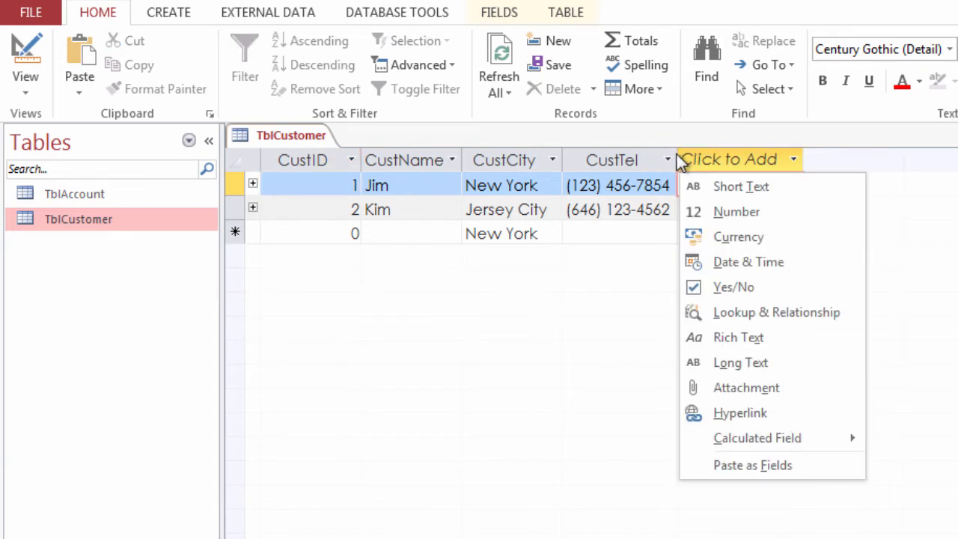
left_click(626, 374)
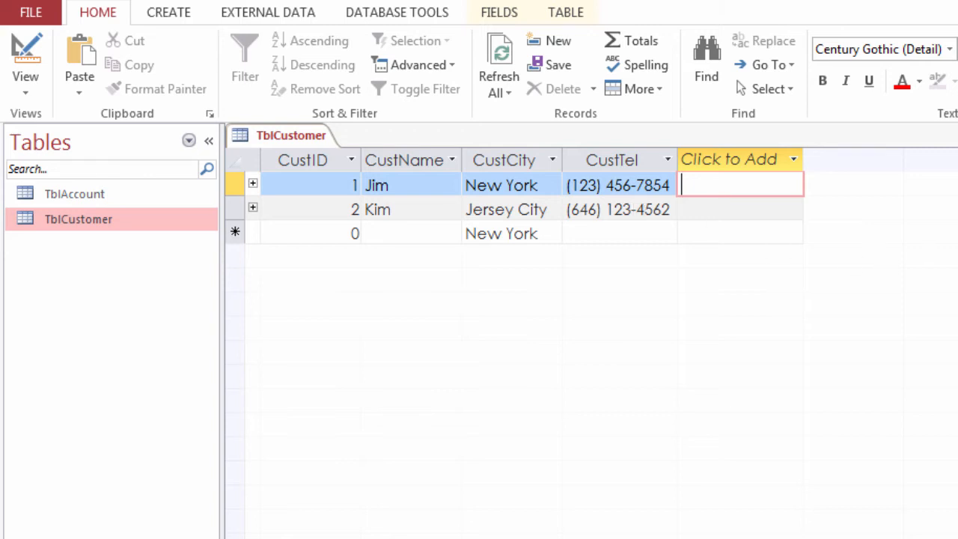
Close the TblCustomer table with its layout changes saved, and open the FrmCustomer form from the database's forms.
left_click(957, 135)
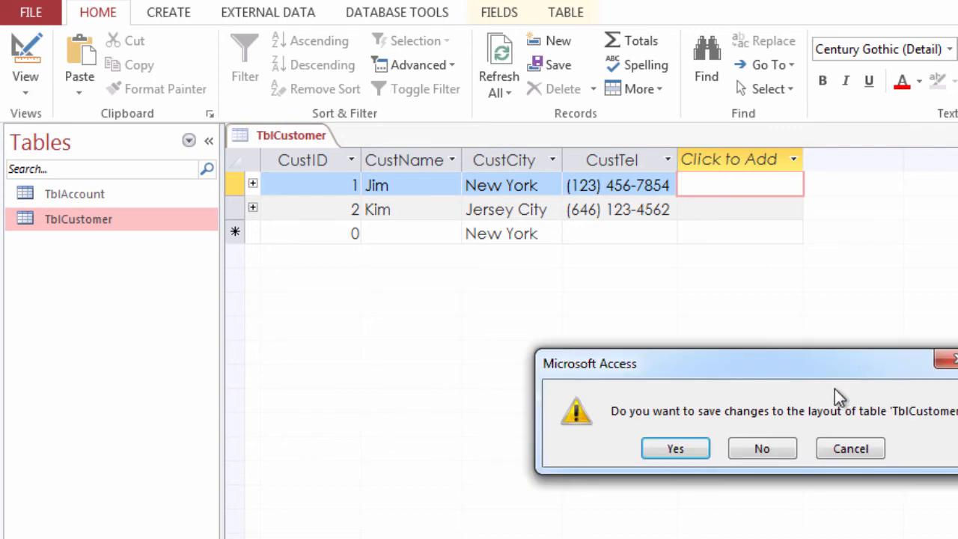
left_click(690, 447)
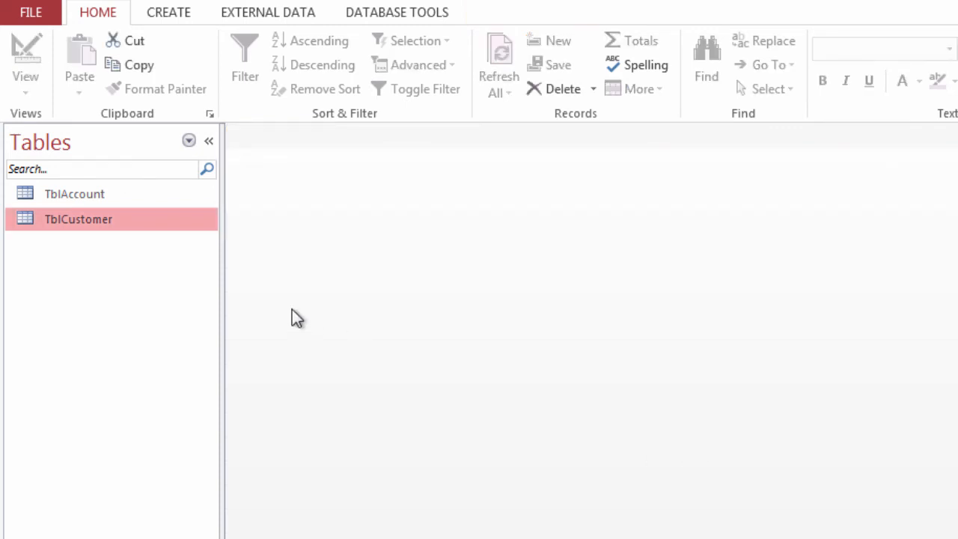
left_click(190, 140)
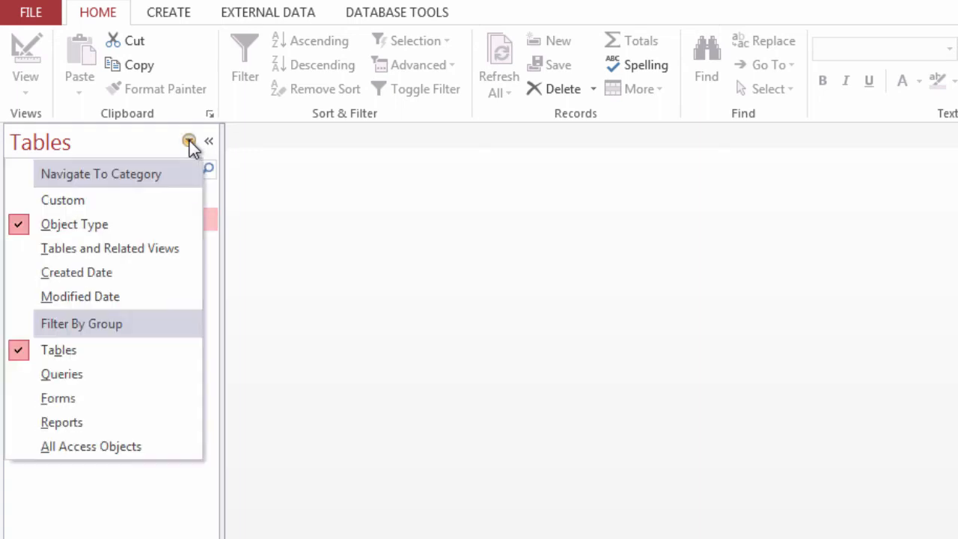
left_click(78, 399)
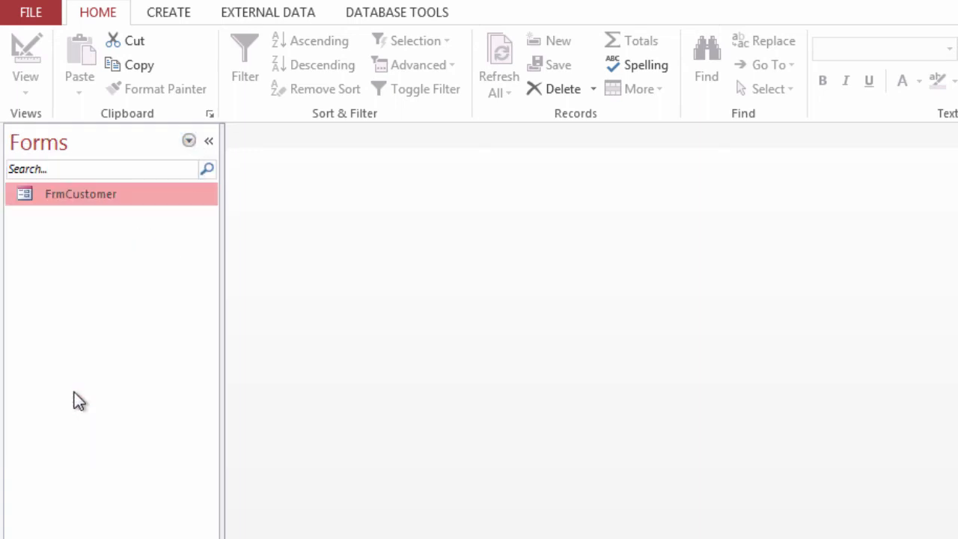
double_click(83, 198)
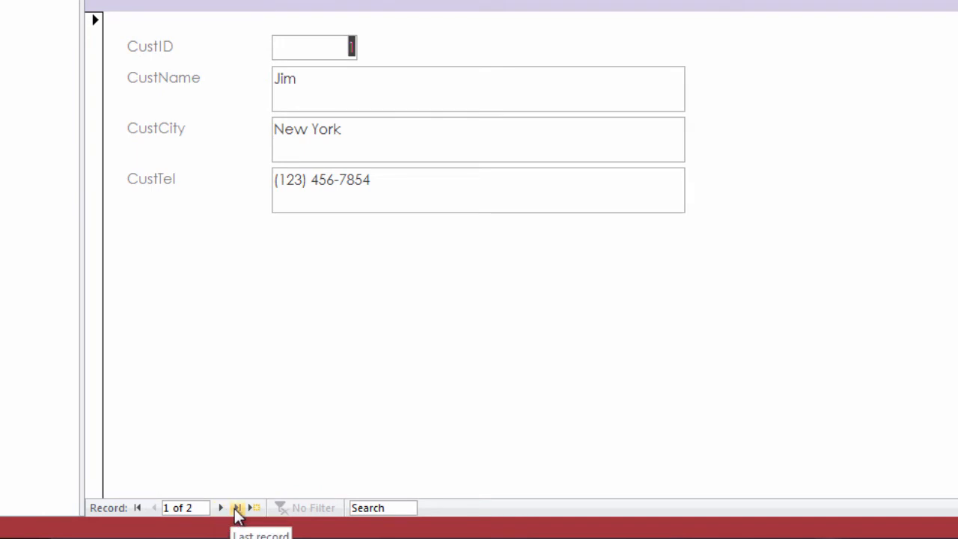
Go past the last customer record to a new blank record and set its CustID to 3.
left_click(237, 509)
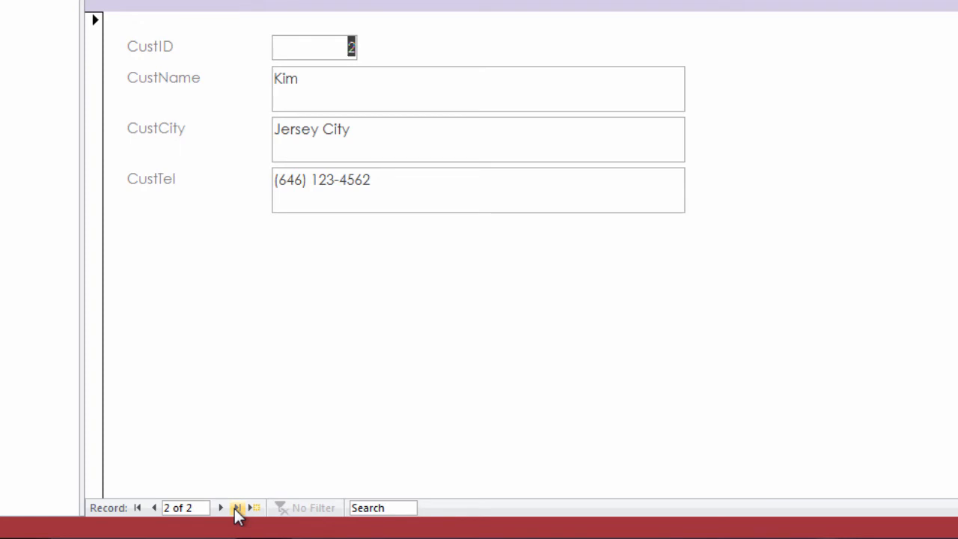
left_click(251, 509)
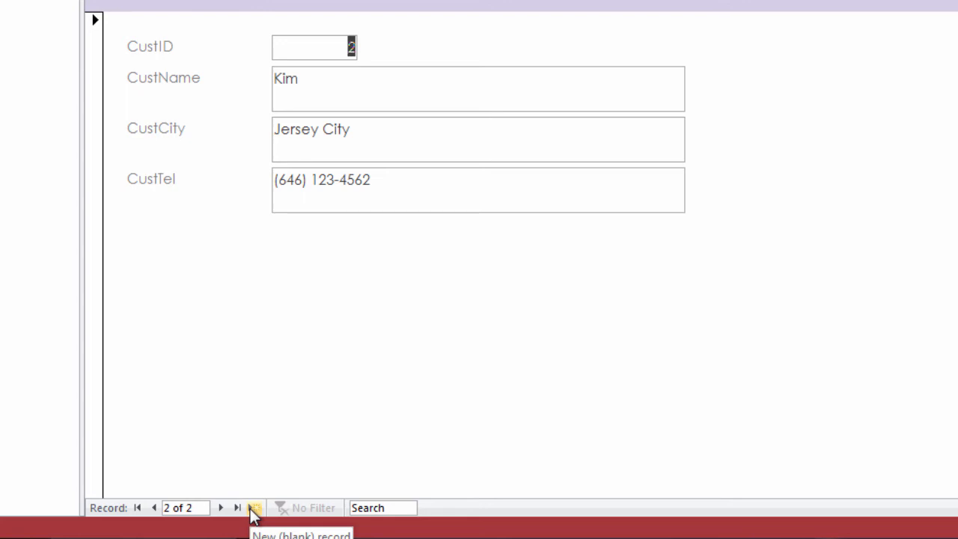
left_click(251, 509)
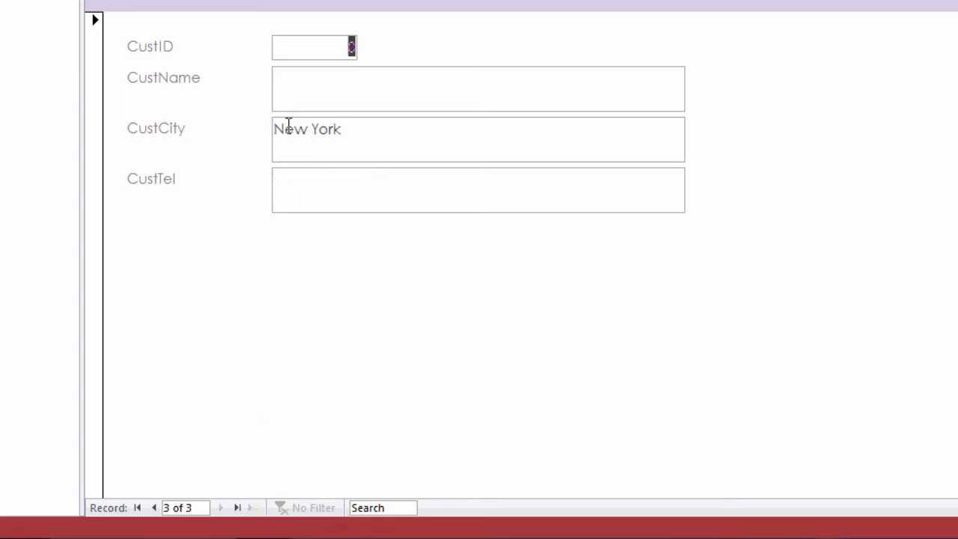
left_click(320, 54)
double_click(354, 46)
type("3")
Enter the customer's name in CustName, keep the default CustCity, leave CustTel blank and close the form.
left_click(347, 84)
type("Jeff")
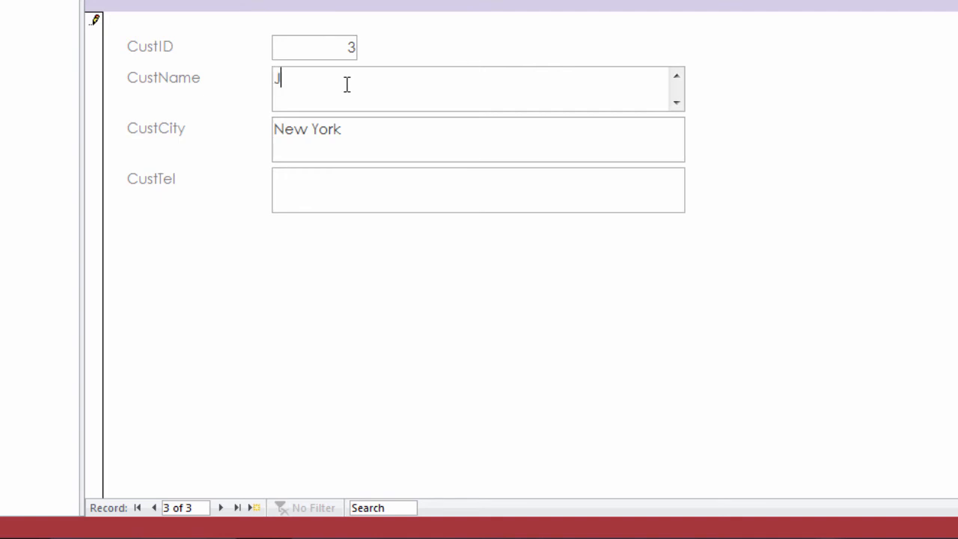
left_click(348, 135)
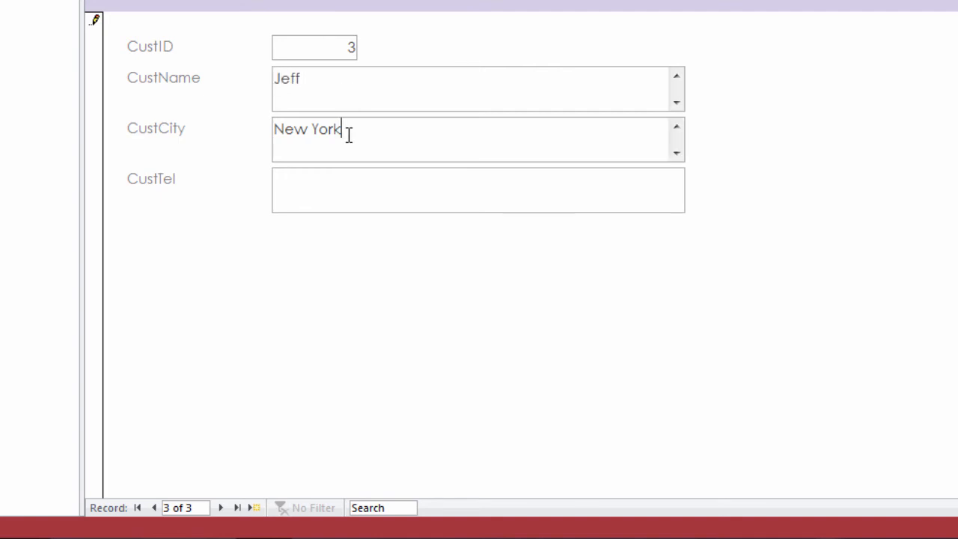
left_click(345, 199)
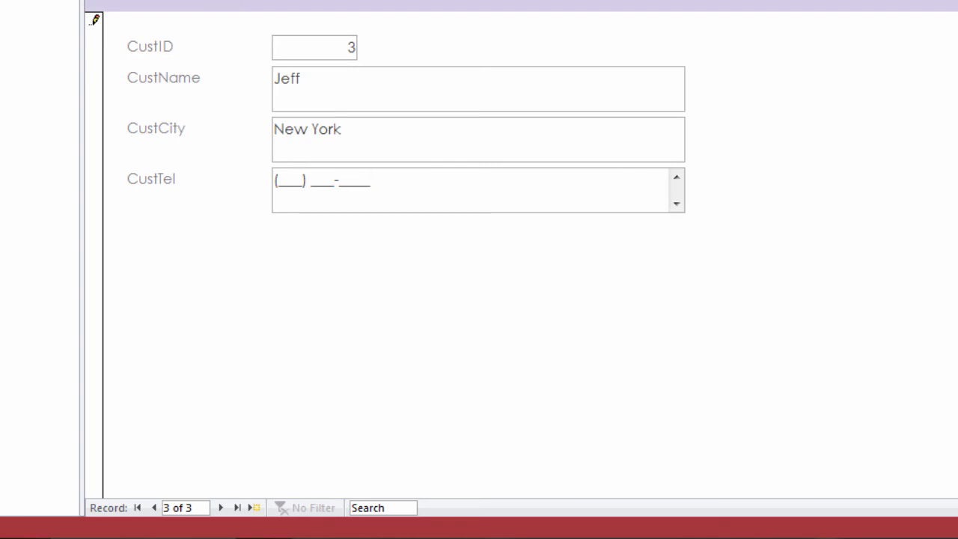
key("ctrl+w")
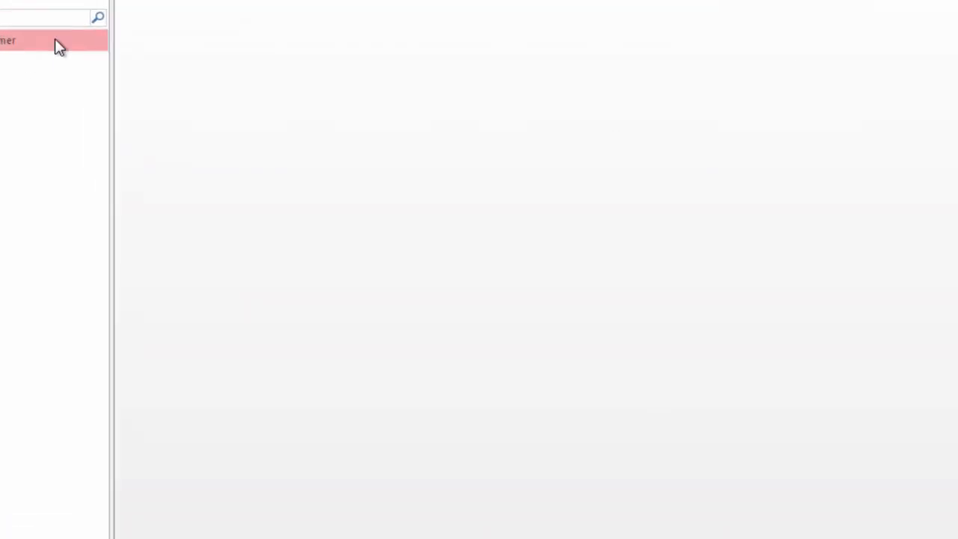
Open TblCustomer from the database's tables to check the newly added customer record, and close it.
left_click(161, 143)
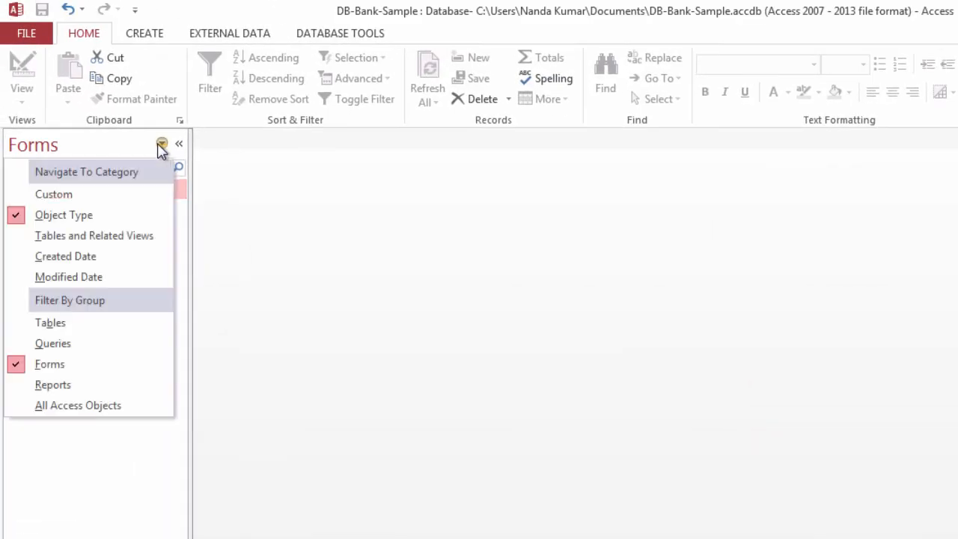
left_click(49, 322)
double_click(66, 211)
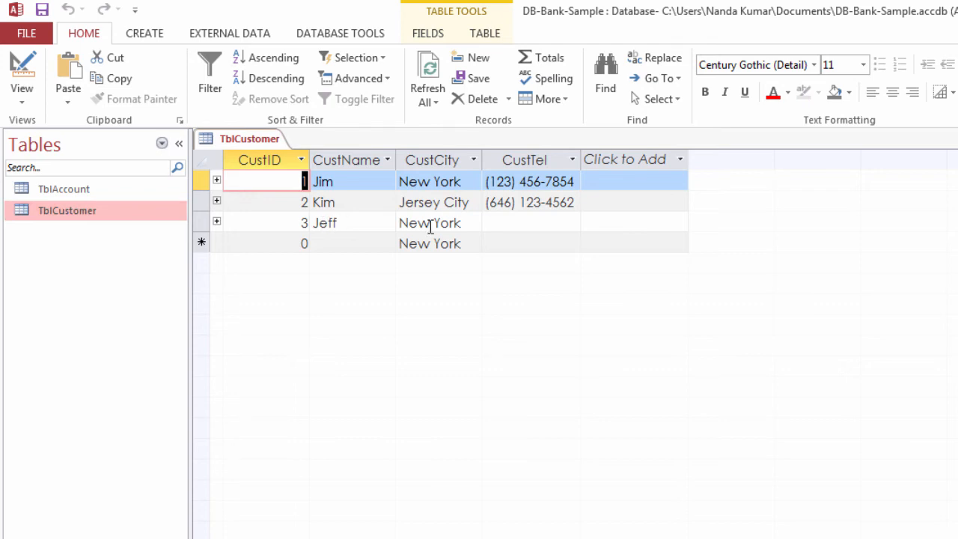
key("ctrl+w")
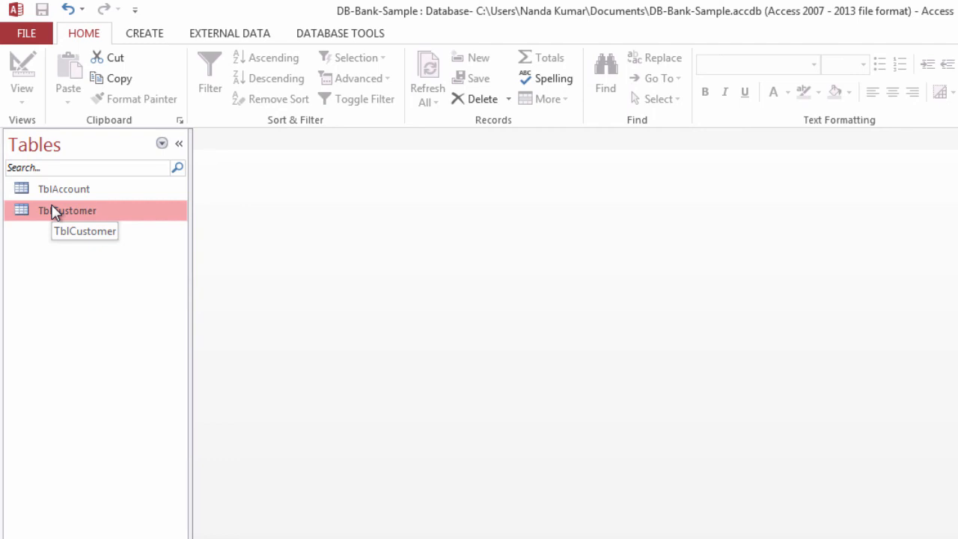
List the database's forms, open FrmCustomer and switch it to Design View.
left_click(161, 145)
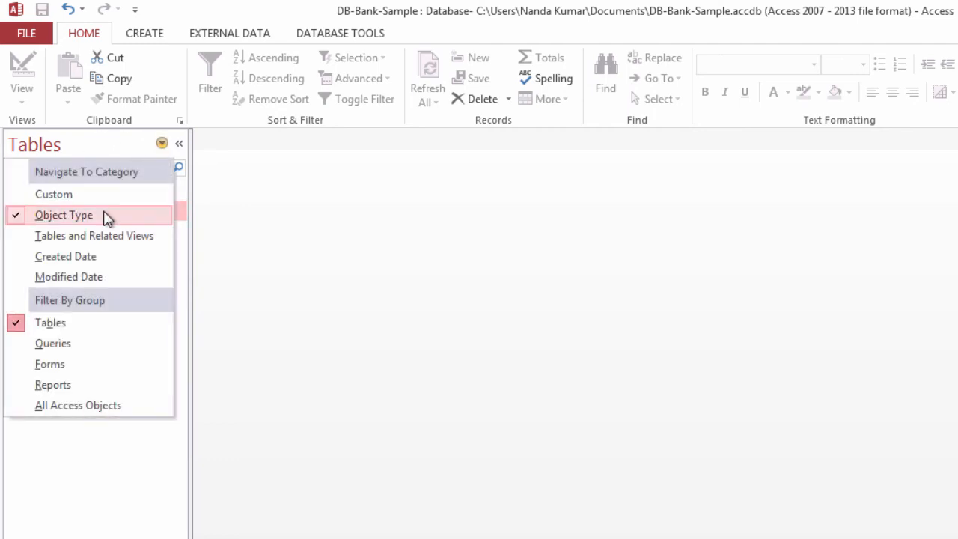
left_click(66, 366)
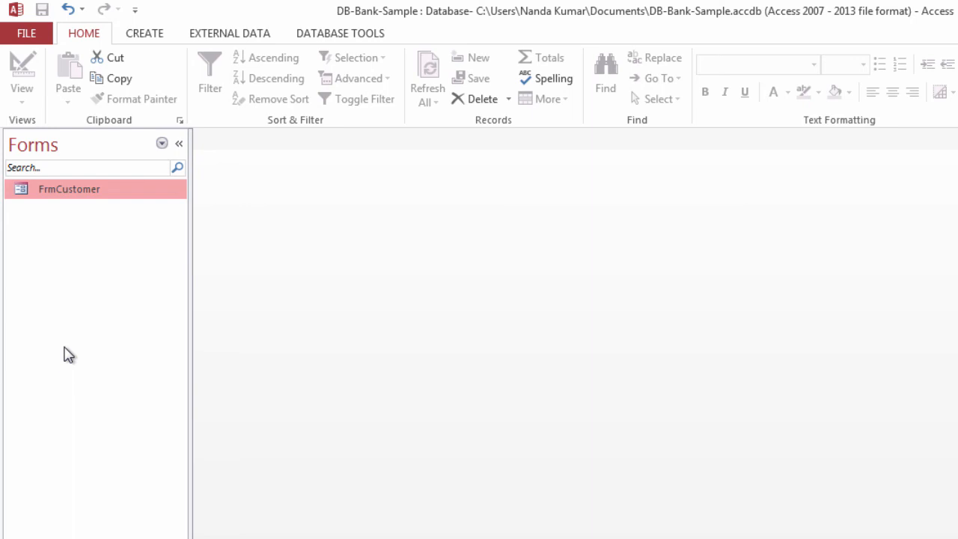
double_click(89, 192)
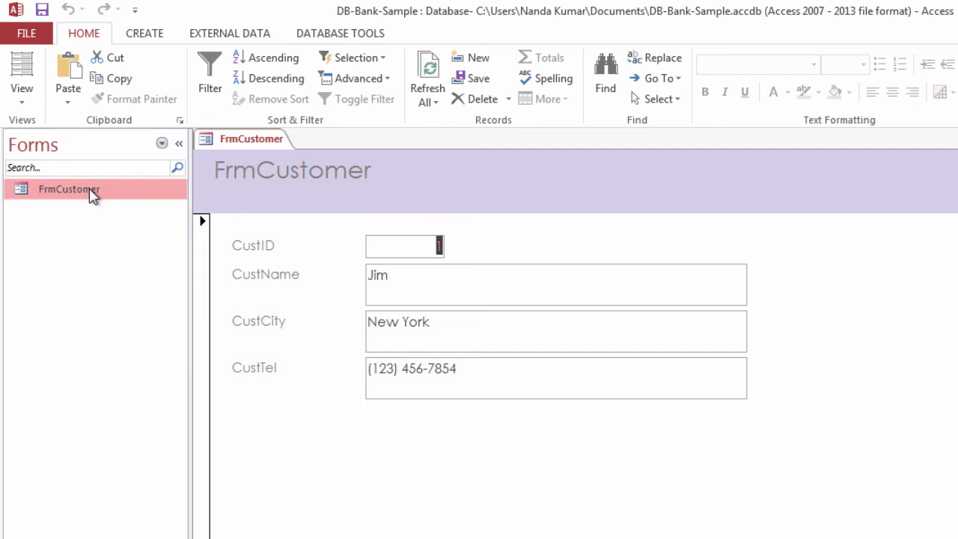
left_click(23, 97)
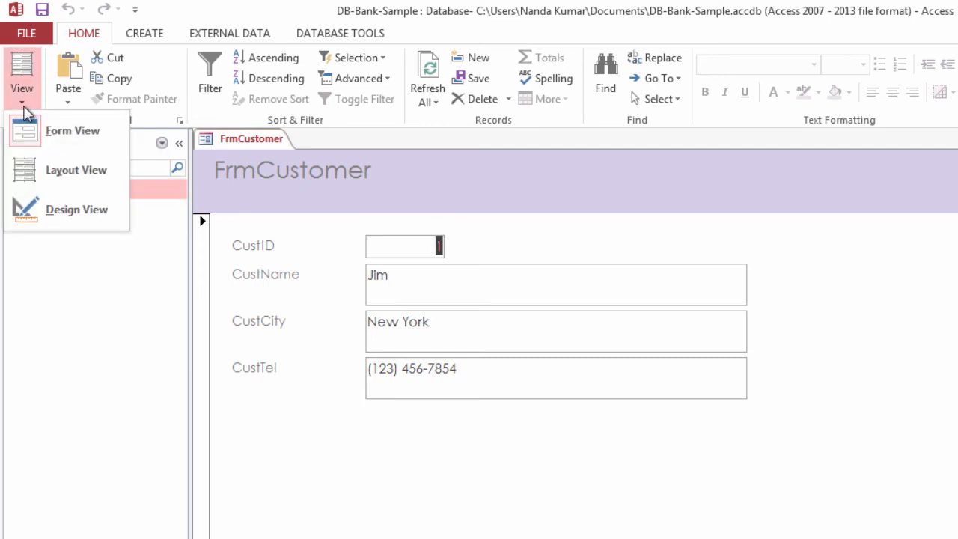
left_click(58, 203)
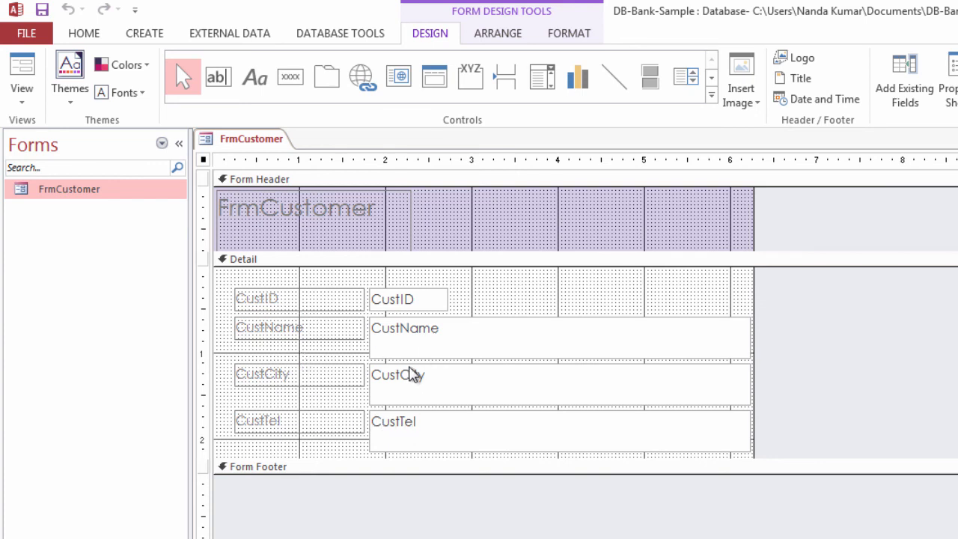
Change the caption of the CustID label in the Detail section to Customer ID.
left_click(293, 302)
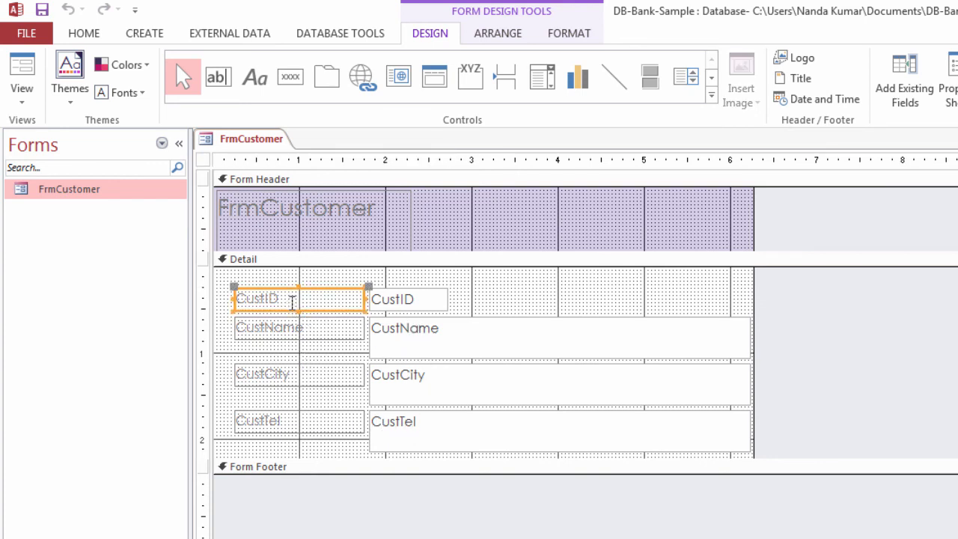
left_click(264, 299)
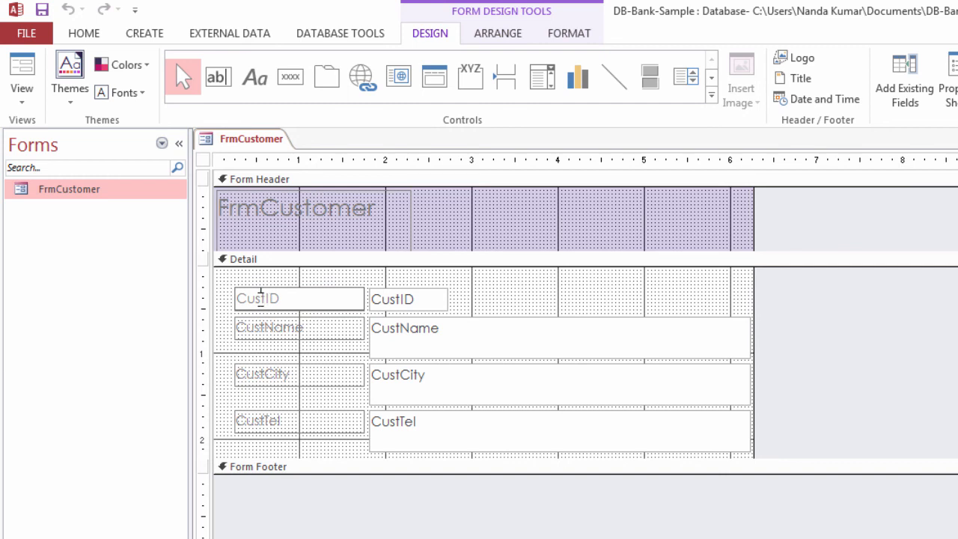
type("omer")
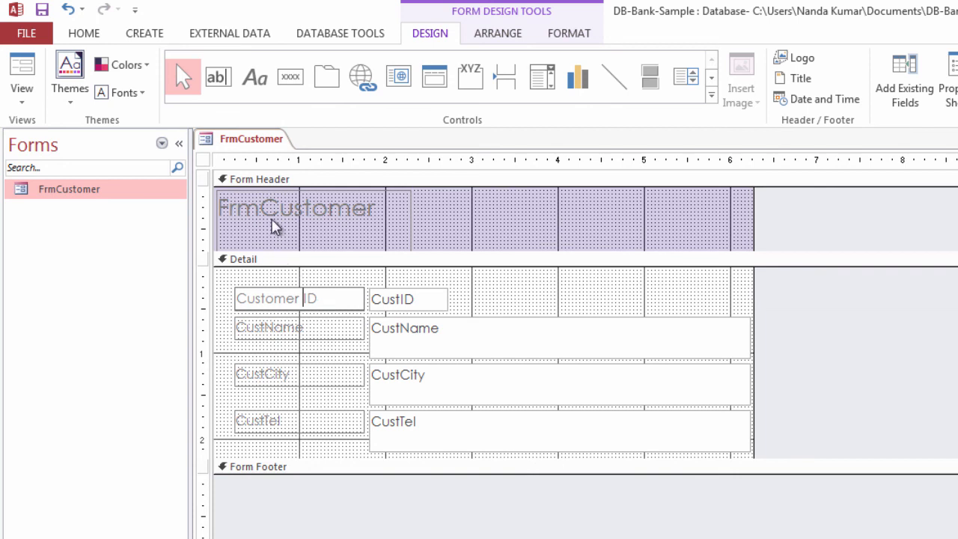
Change the title in the Form Header to Customer Data.
left_click(265, 217)
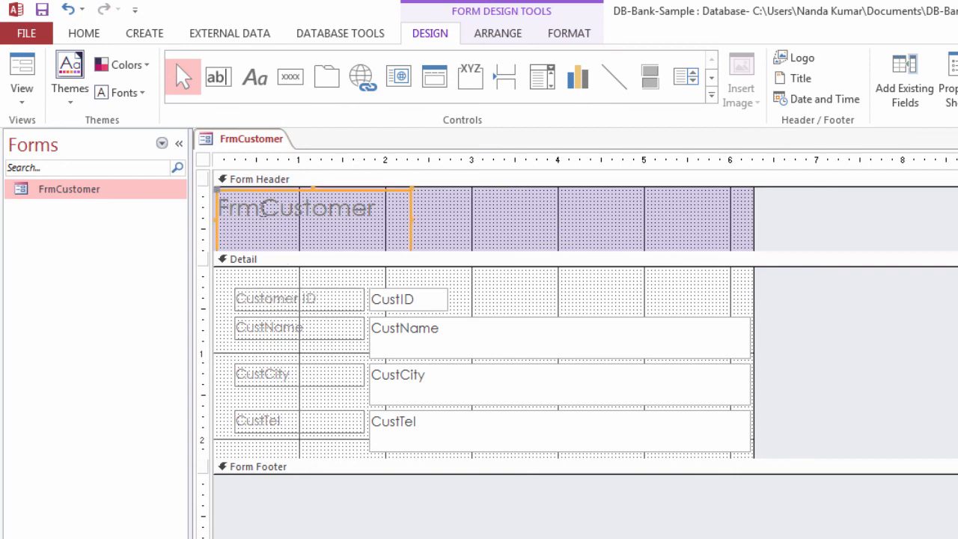
left_click(260, 209)
key("BackSpace")
key("BackSpace")
key("BackSpace")
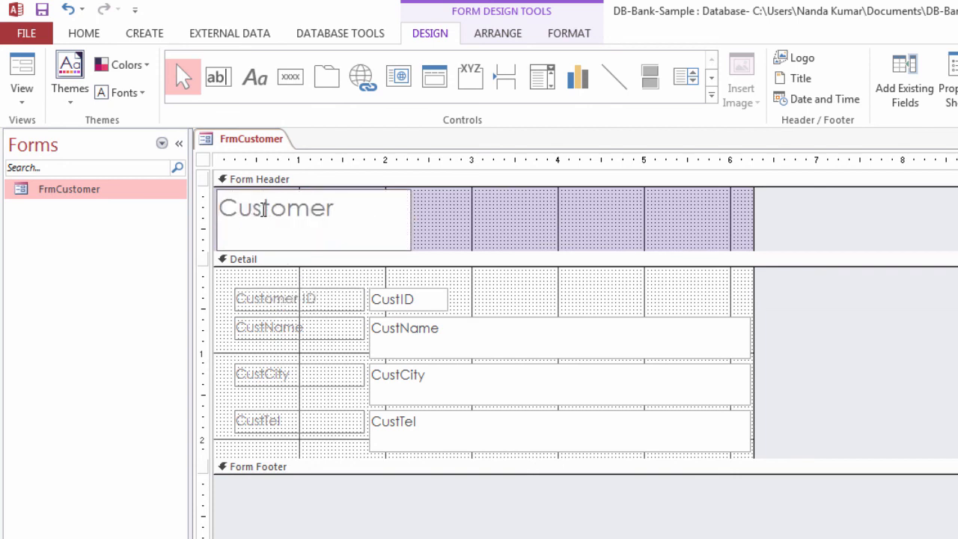
key("Right")
key("Right")
key("Right")
key("Right")
key("Right")
key("Right")
key("Right")
key("Right")
type("Data")
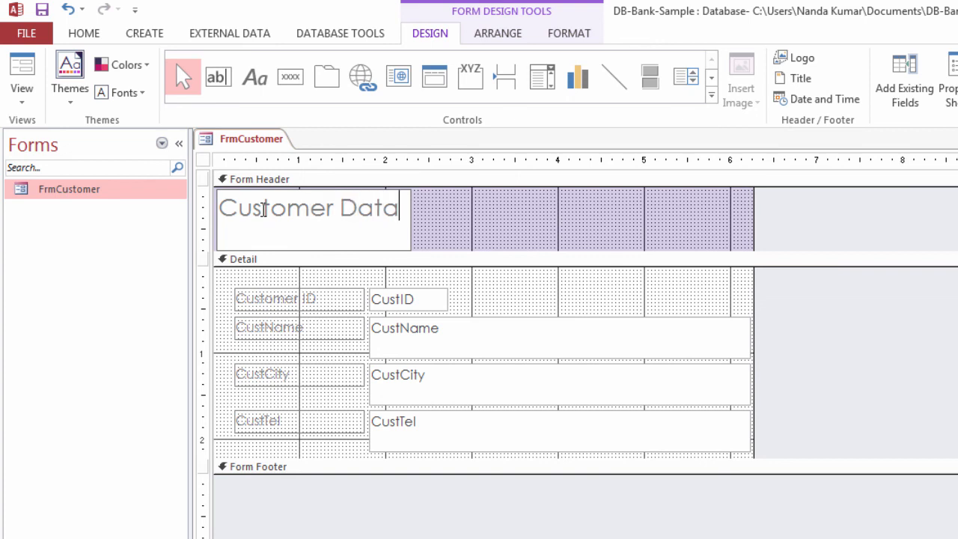
Widen the header's title label to about the 2.5-inch mark on the ruler.
left_click(412, 217)
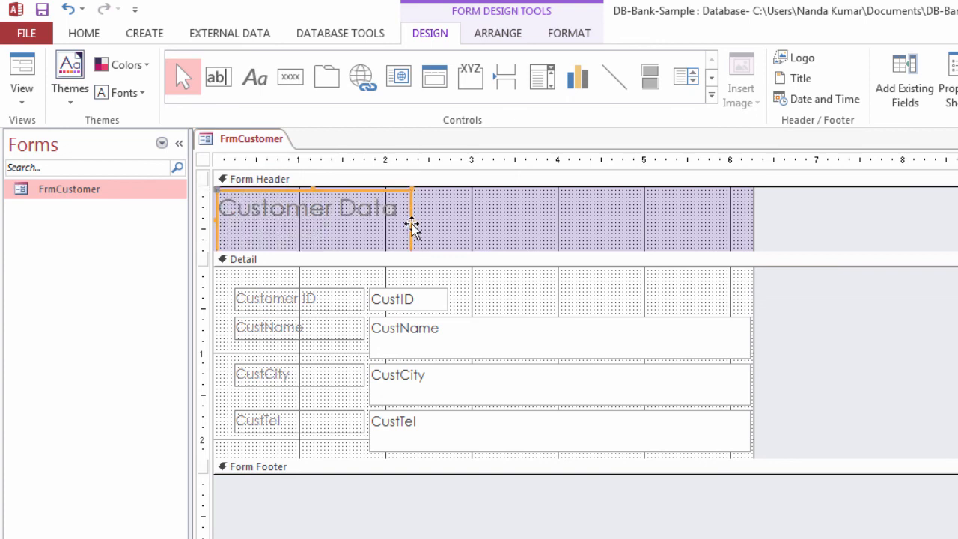
left_click_drag(412, 221, 432, 219)
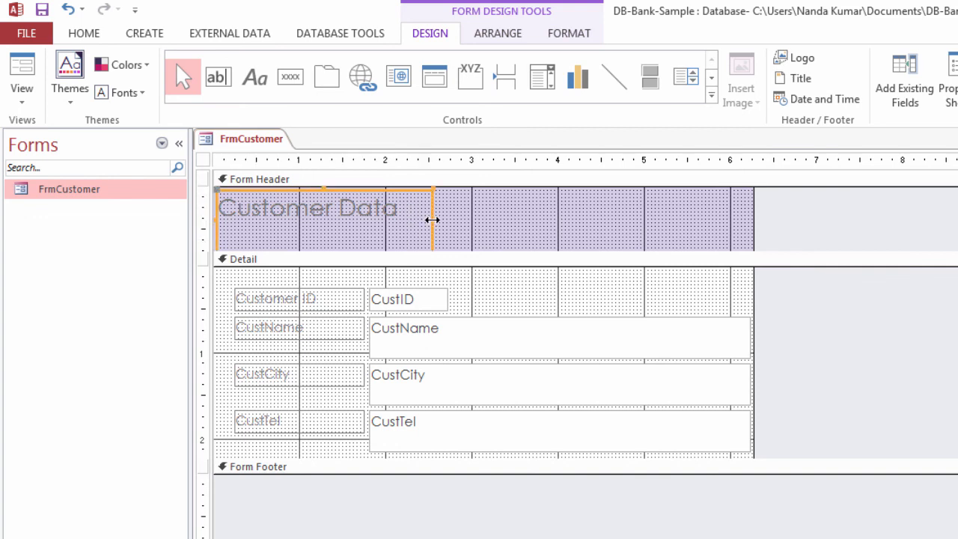
left_click(483, 231)
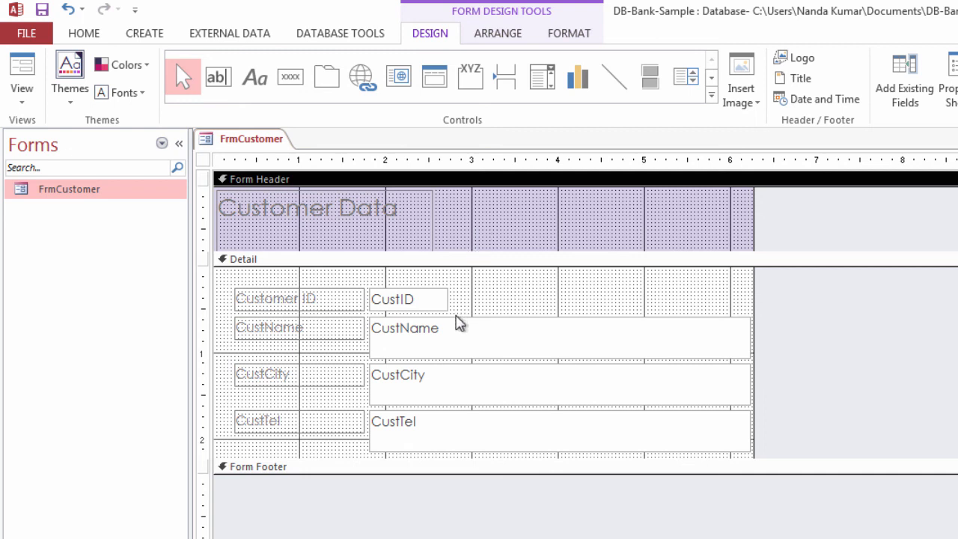
Try moving the CustID text box with its label about one inch right and slightly up, and undo the move.
left_click(428, 302)
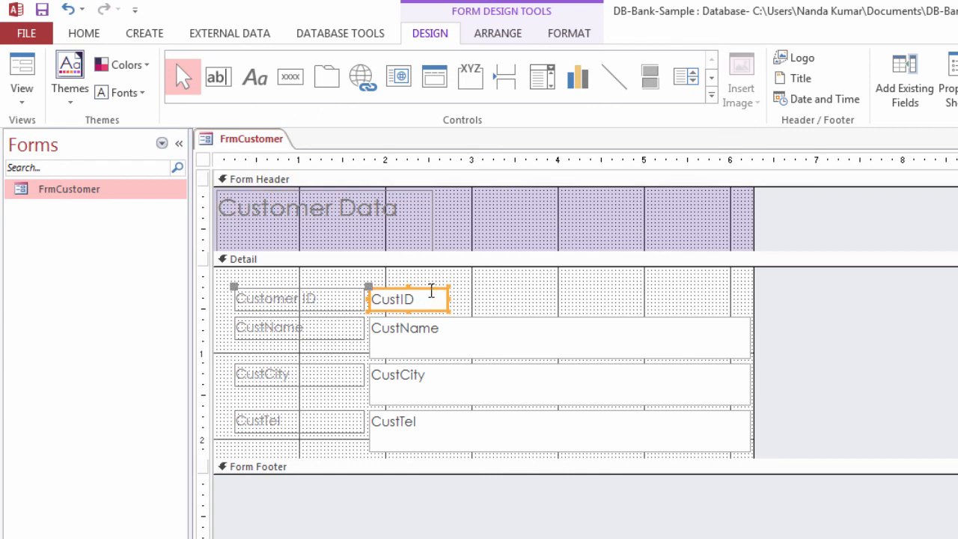
left_click(465, 291)
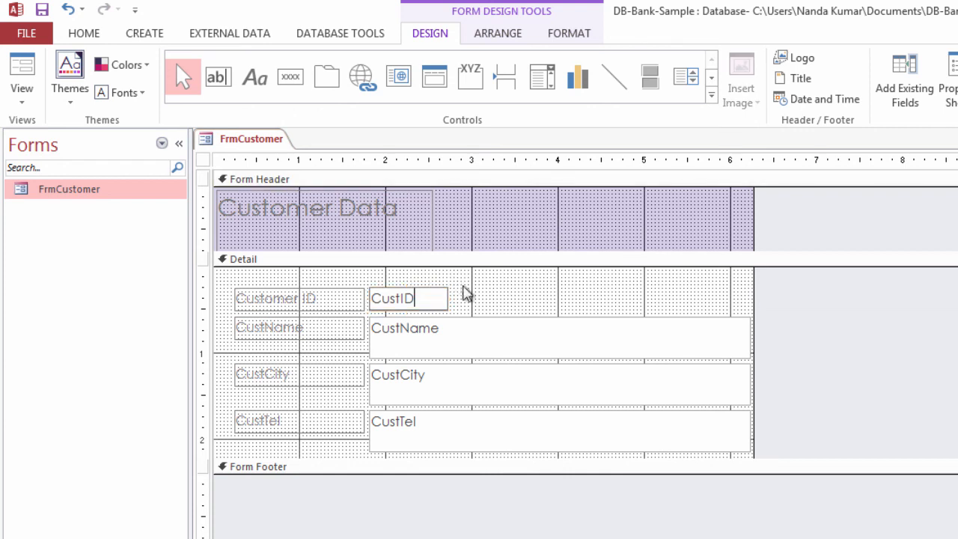
left_click(451, 297)
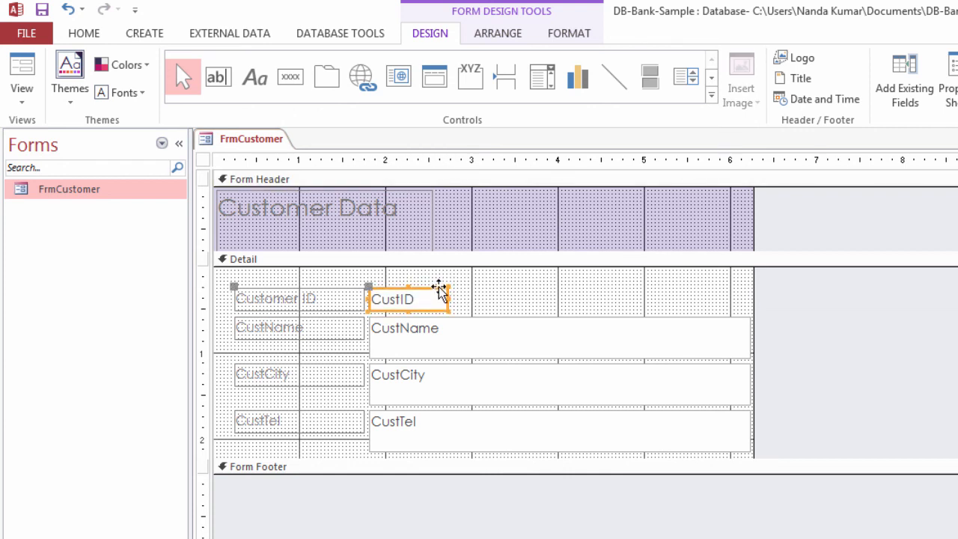
left_click_drag(440, 292, 524, 277)
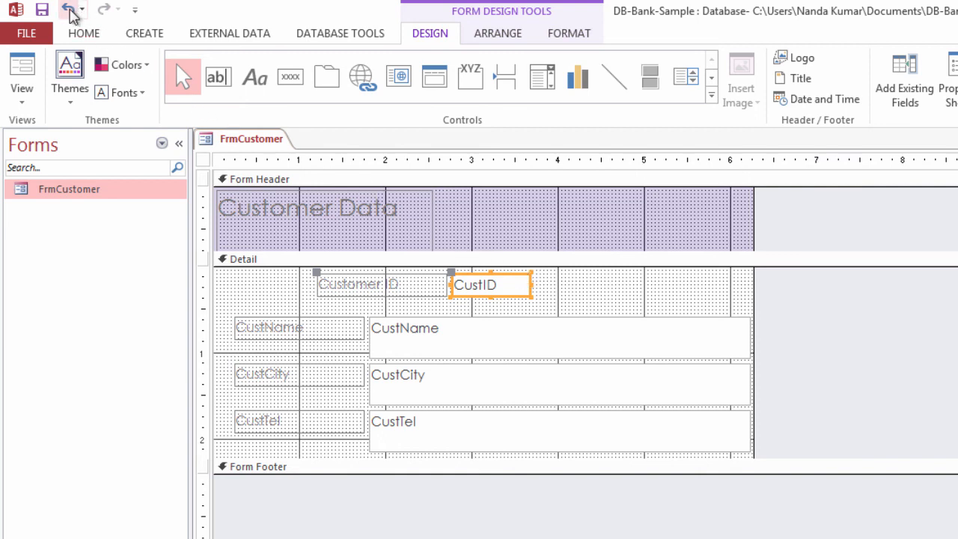
left_click(76, 9)
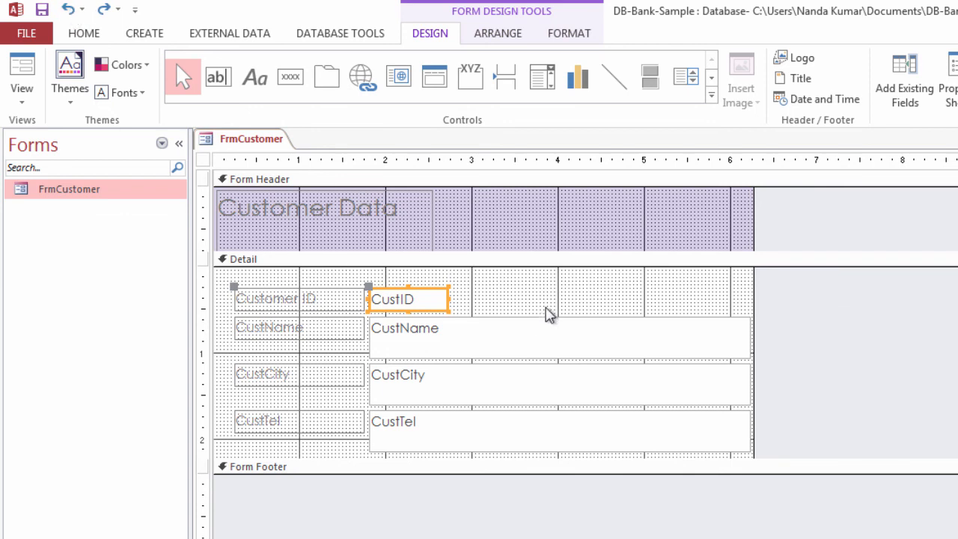
left_click(548, 300)
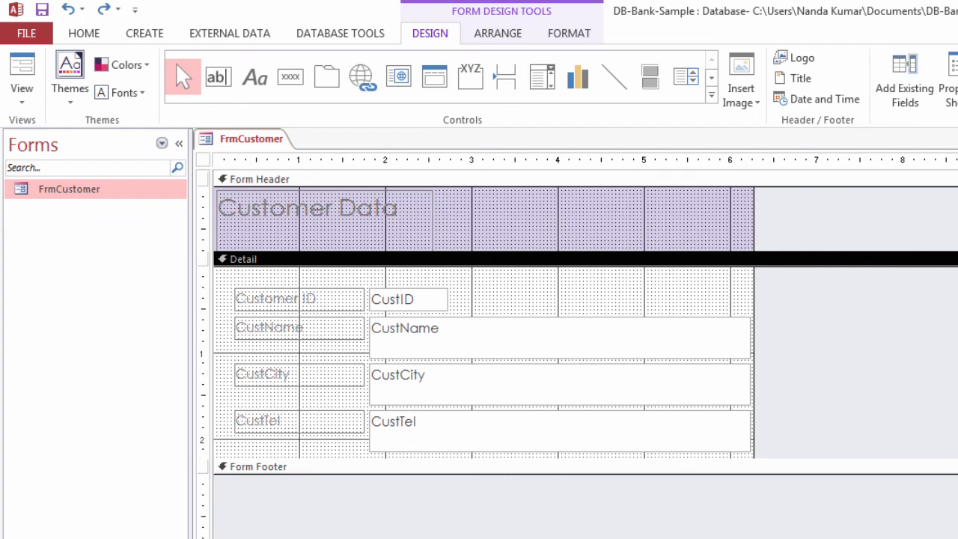
Close FrmCustomer with its design changes saved and reopen it in Form View to check the title and label.
key("ctrl+w")
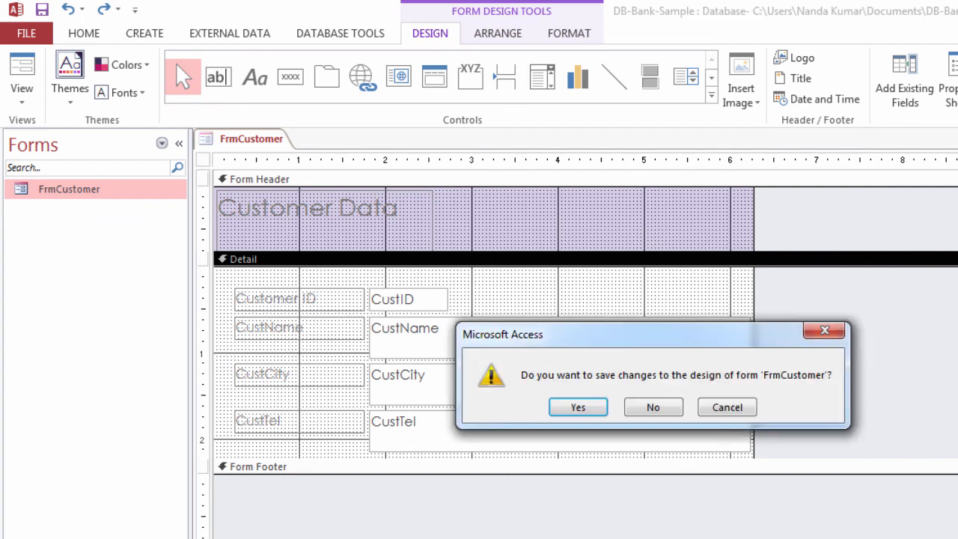
left_click(578, 407)
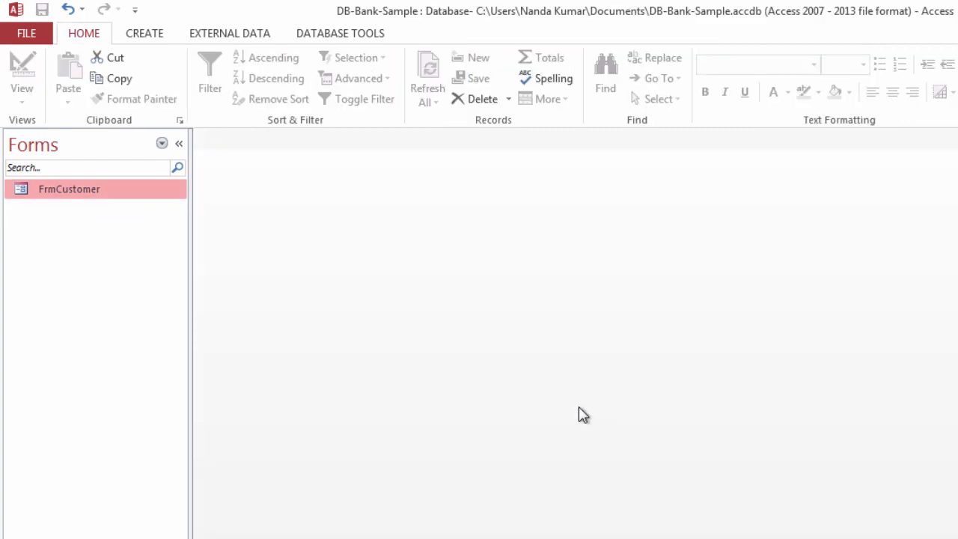
double_click(90, 193)
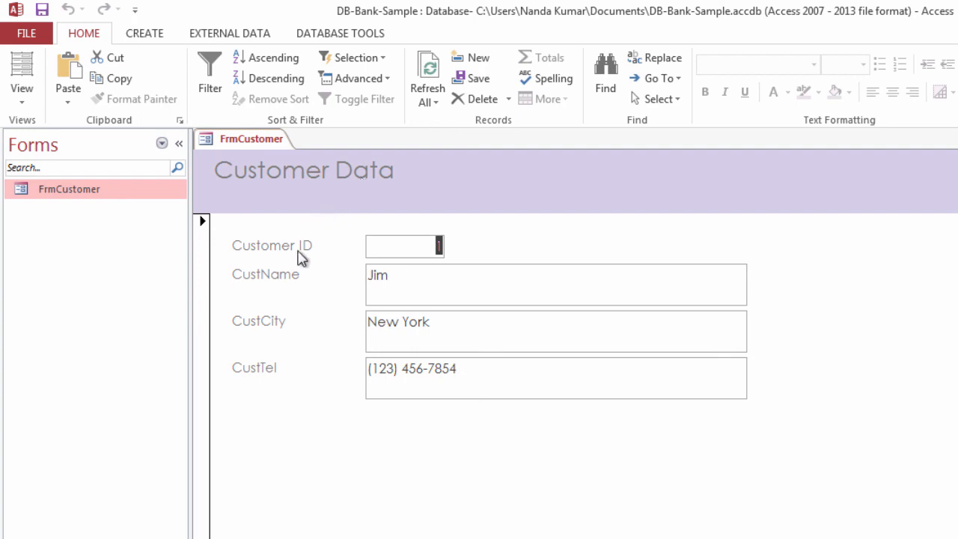
left_click(398, 248)
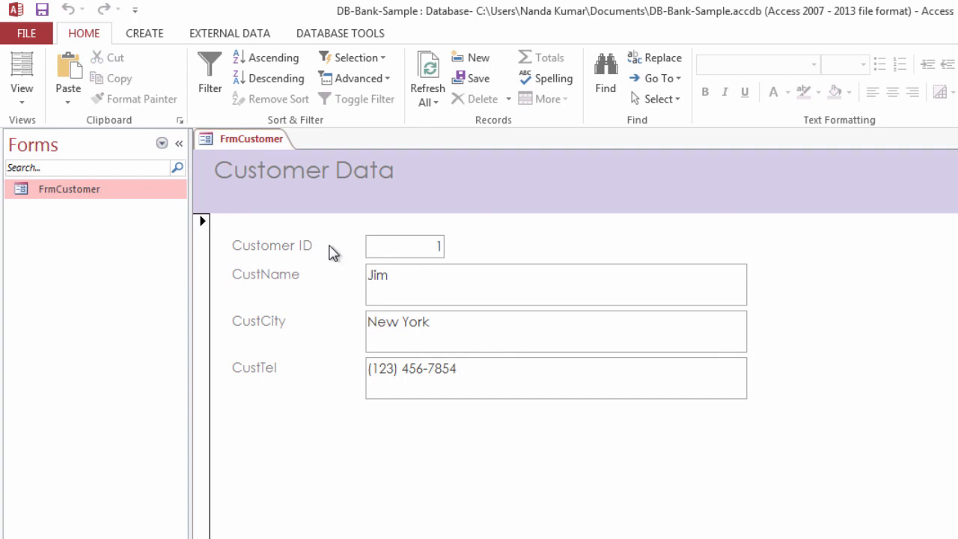